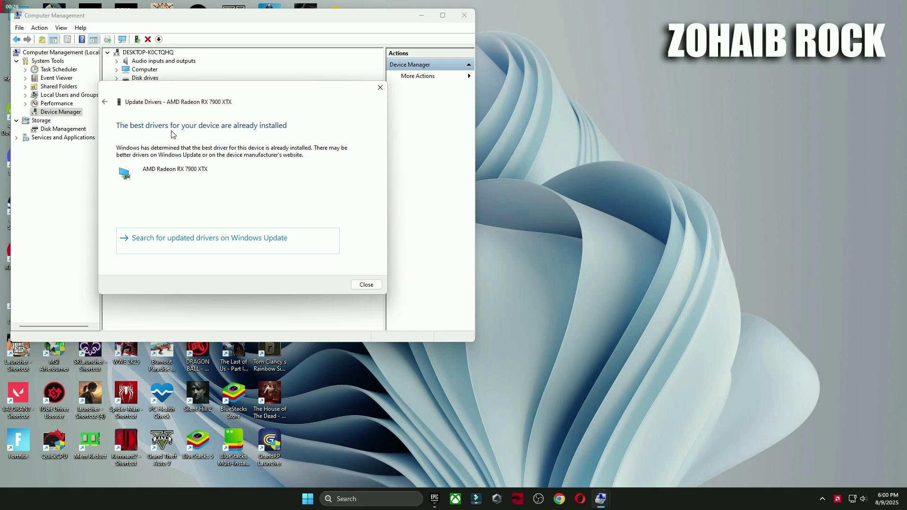
- Check the installed AMD driver version in AMD Software's update manager, and close all open windows
{"action": "right_click", "coordinate": [545, 151]}
{"action": "left_click", "coordinate": [597, 279]}
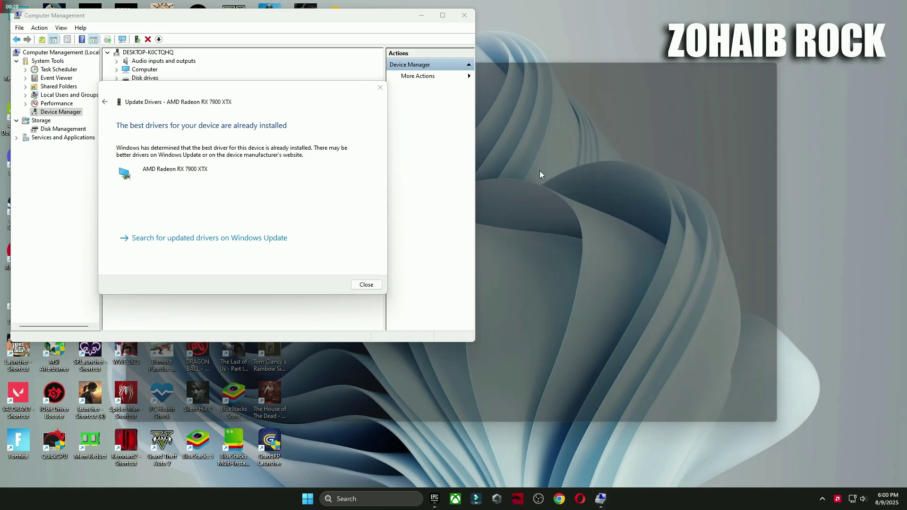
{"action": "left_click_drag", "start_coordinate": [540, 59], "coordinate": [614, 77]}
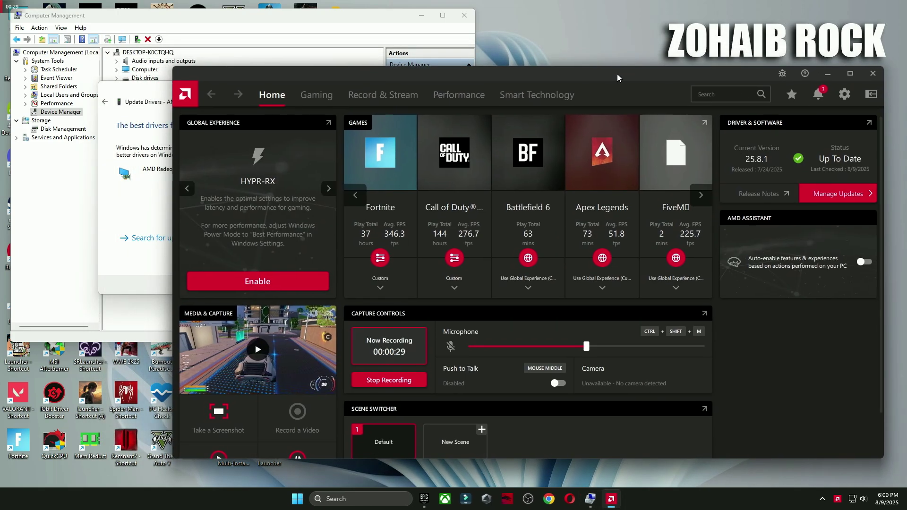
{"action": "left_click", "coordinate": [812, 198]}
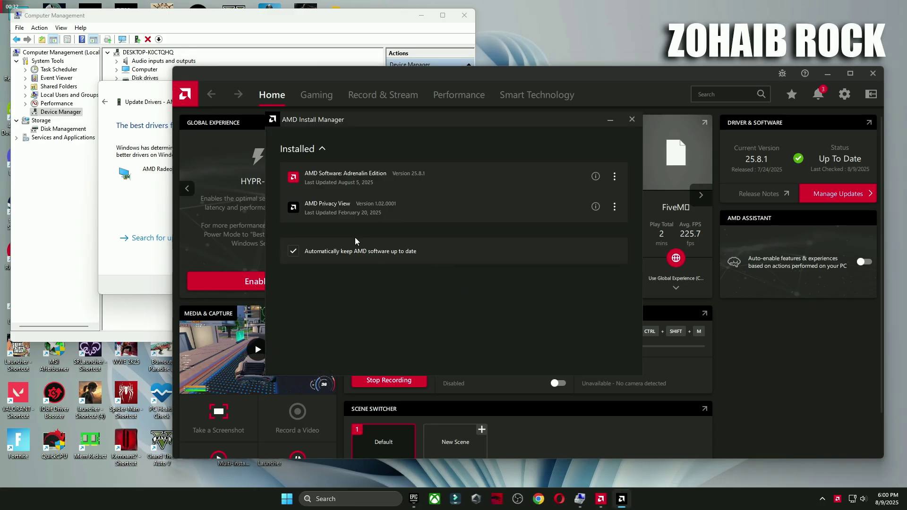
{"action": "left_click", "coordinate": [632, 119]}
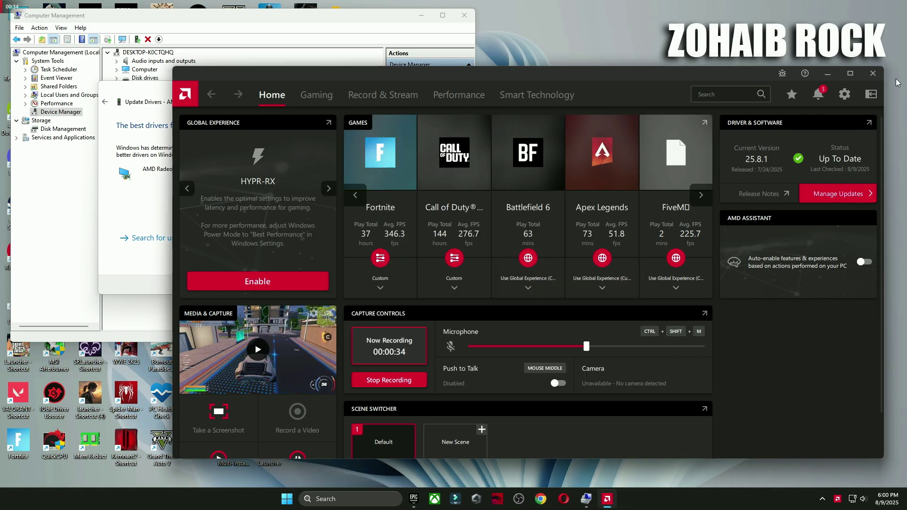
{"action": "left_click", "coordinate": [873, 73]}
{"action": "left_click", "coordinate": [383, 89]}
{"action": "left_click", "coordinate": [461, 19]}
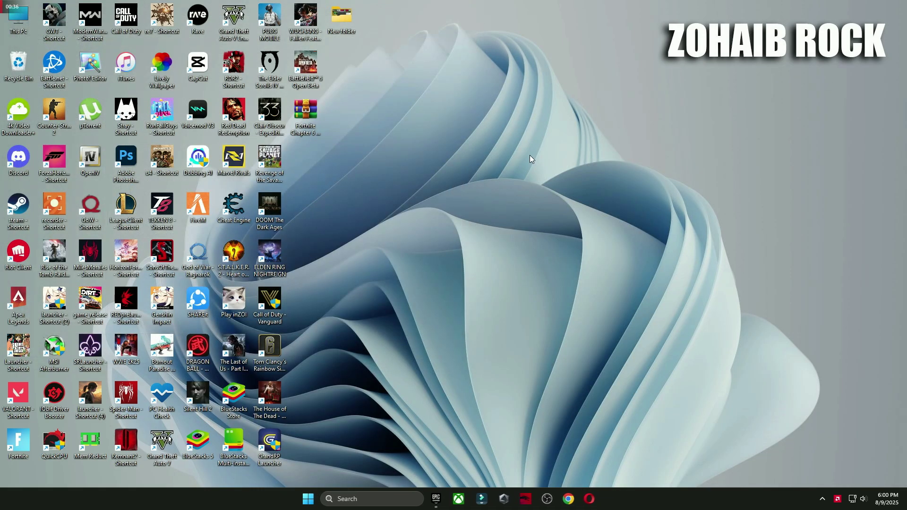
- Open the folder I:\Games\Fortnite\FortniteGame\Binaries\Win64 in File Explorer
{"action": "double_click", "coordinate": [16, 19]}
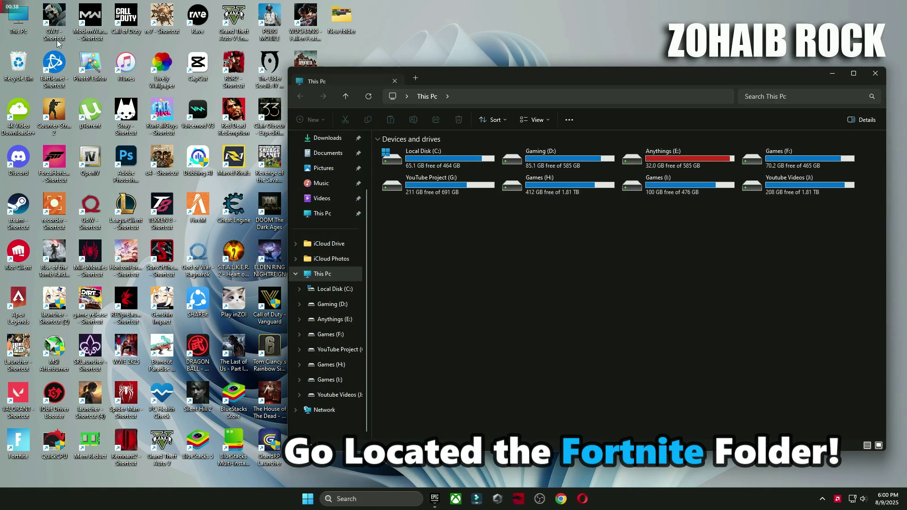
{"action": "double_click", "coordinate": [701, 191]}
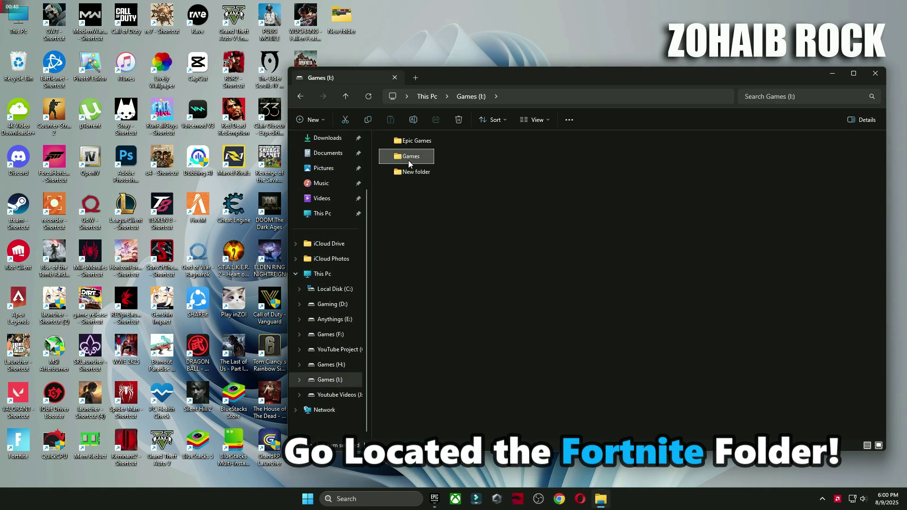
{"action": "double_click", "coordinate": [408, 158]}
{"action": "double_click", "coordinate": [420, 178]}
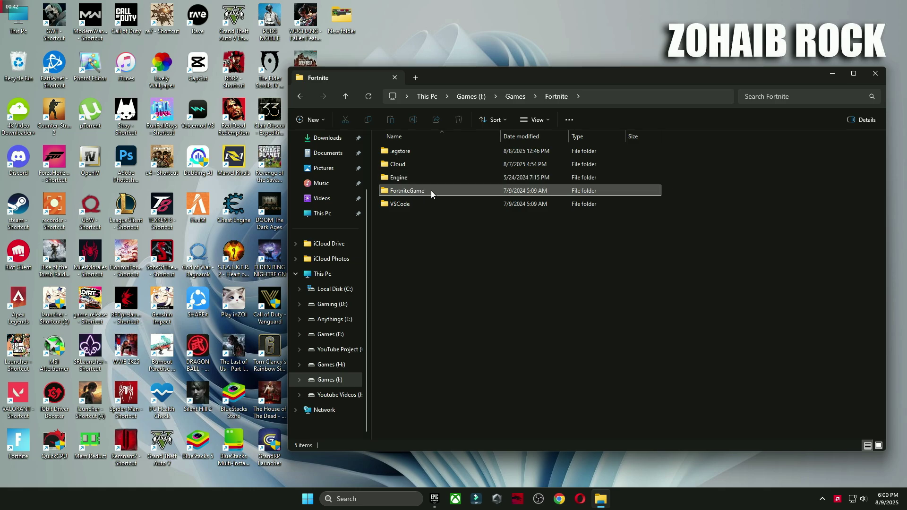
{"action": "double_click", "coordinate": [430, 191]}
{"action": "double_click", "coordinate": [401, 152]}
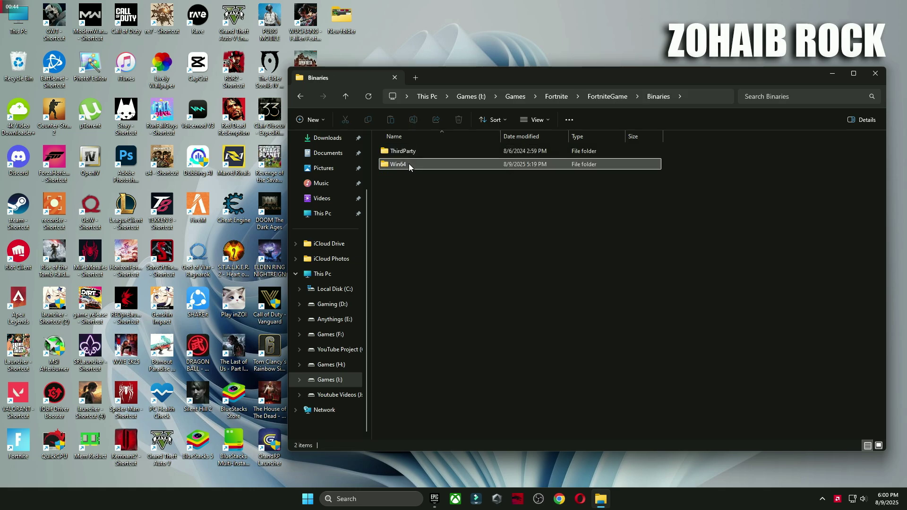
{"action": "double_click", "coordinate": [409, 164]}
- Open the compatibility properties of FortniteClient-Win64-Shipping and leave all of its option boxes unchecked
{"action": "scroll", "coordinate": [477, 227], "scroll_direction": "down", "scroll_amount": 5}
{"action": "scroll", "coordinate": [519, 251], "scroll_direction": "down", "scroll_amount": 5}
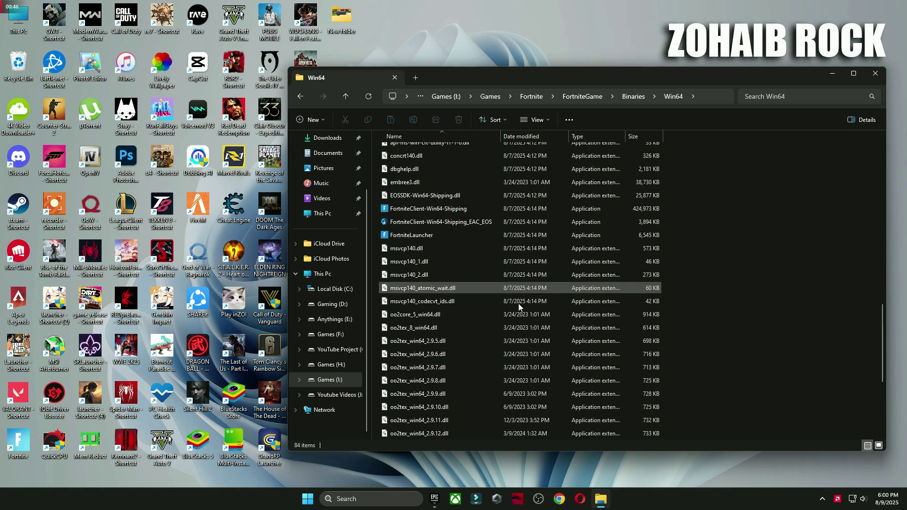
{"action": "right_click", "coordinate": [416, 210]}
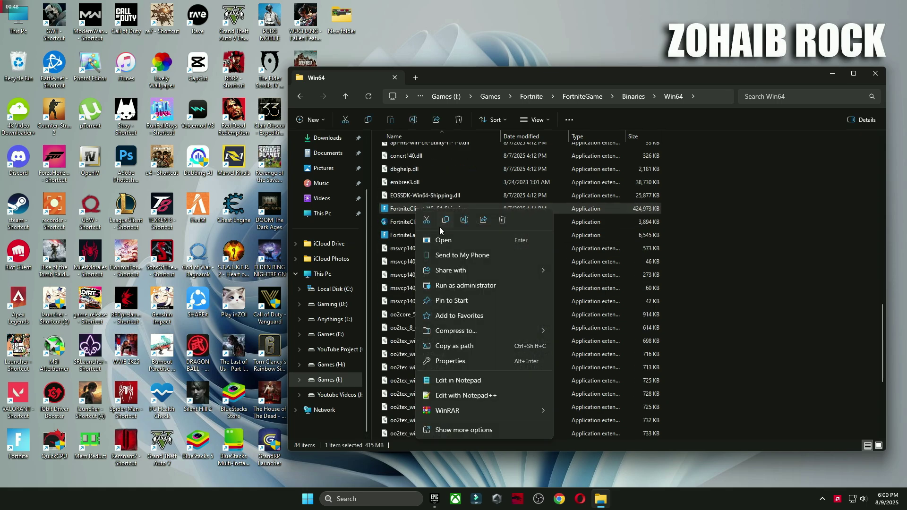
{"action": "left_click", "coordinate": [464, 433]}
{"action": "left_click", "coordinate": [461, 452]}
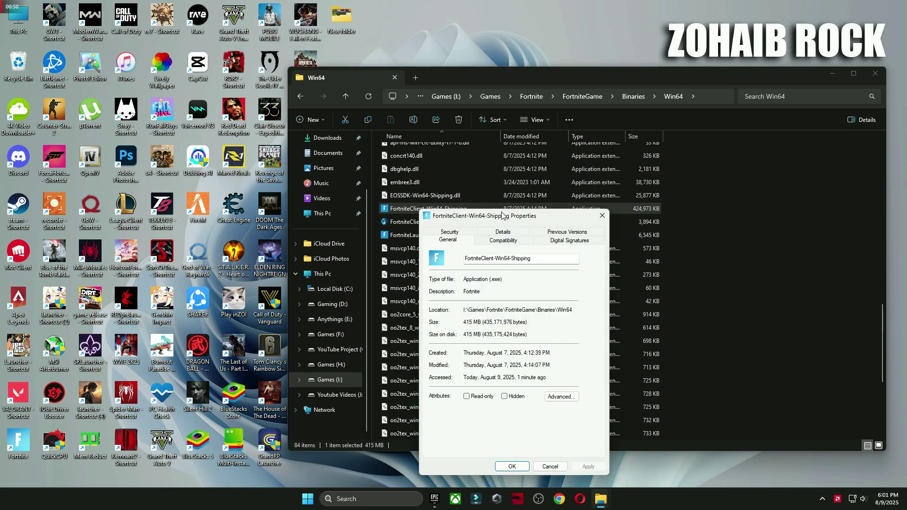
{"action": "left_click_drag", "start_coordinate": [502, 216], "coordinate": [520, 151]}
{"action": "left_click", "coordinate": [521, 176]}
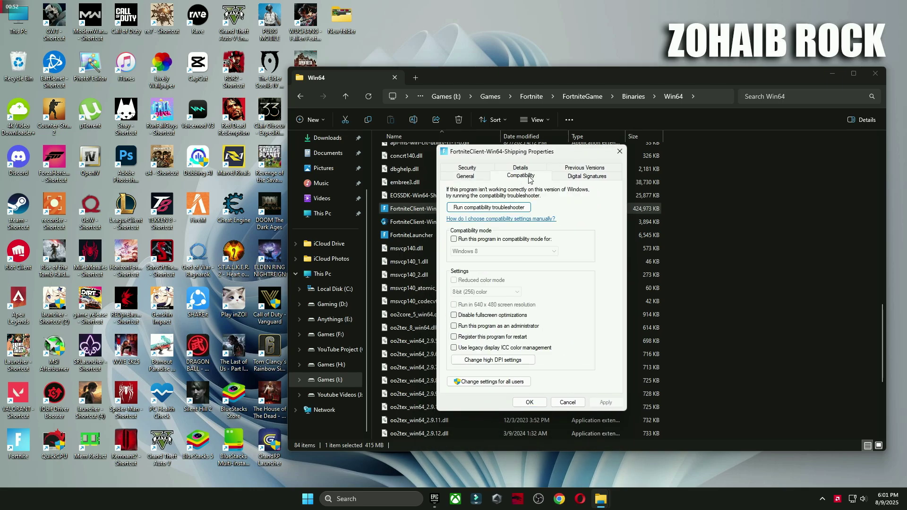
{"action": "left_click", "coordinate": [455, 314]}
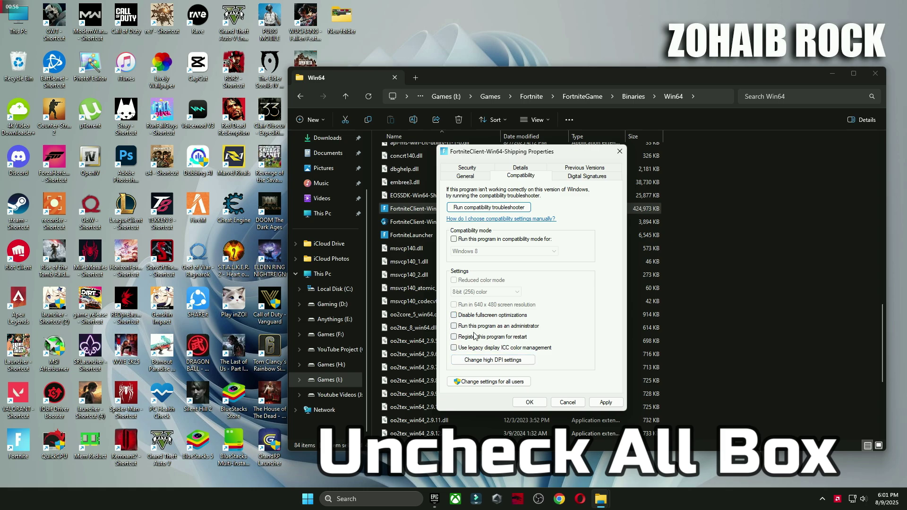
- Override high DPI scaling for FortniteClient-Win64-Shipping with scaling performed by Application, and apply the properties
{"action": "left_click", "coordinate": [493, 360]}
{"action": "left_click", "coordinate": [481, 334]}
{"action": "left_click", "coordinate": [496, 346]}
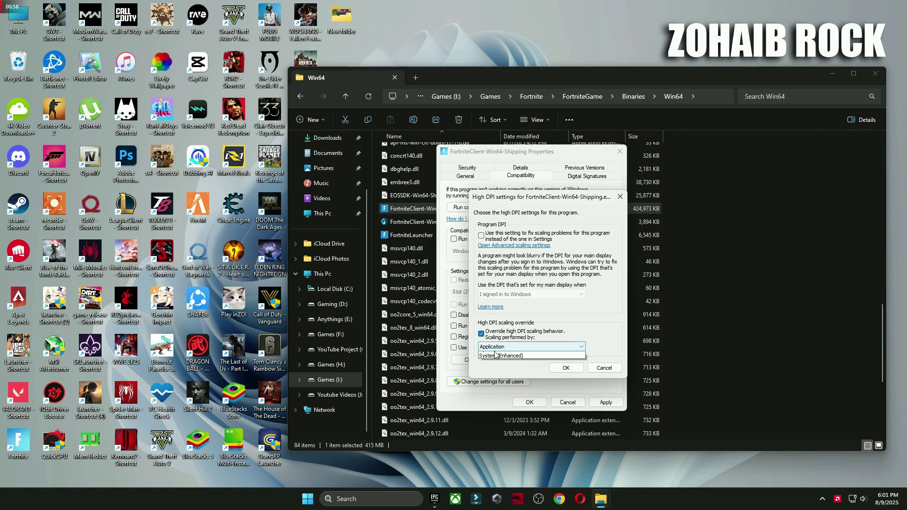
{"action": "left_click", "coordinate": [495, 356]}
{"action": "left_click", "coordinate": [566, 368]}
{"action": "left_click", "coordinate": [606, 403]}
{"action": "left_click", "coordinate": [543, 400]}
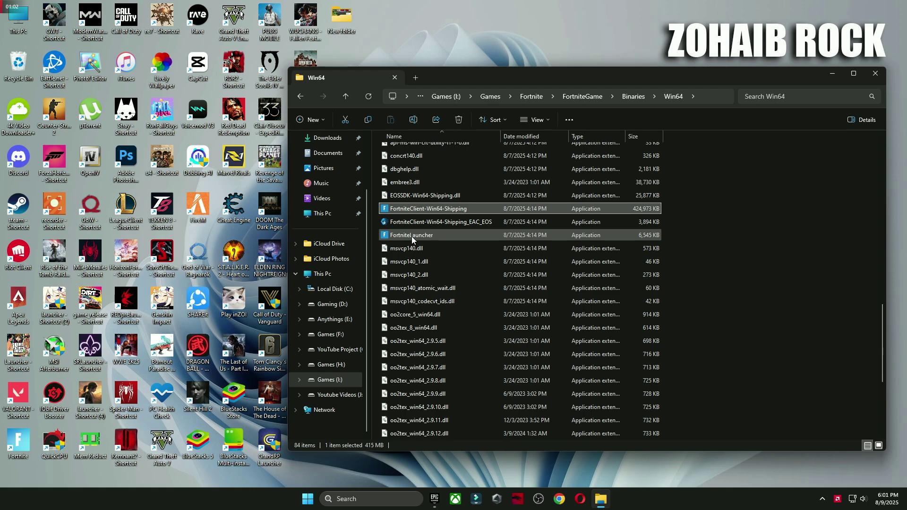
- Open the compatibility properties of FortniteLauncher and leave all of its option boxes unchecked
{"action": "right_click", "coordinate": [412, 236]}
{"action": "left_click", "coordinate": [456, 432]}
{"action": "left_click", "coordinate": [464, 449]}
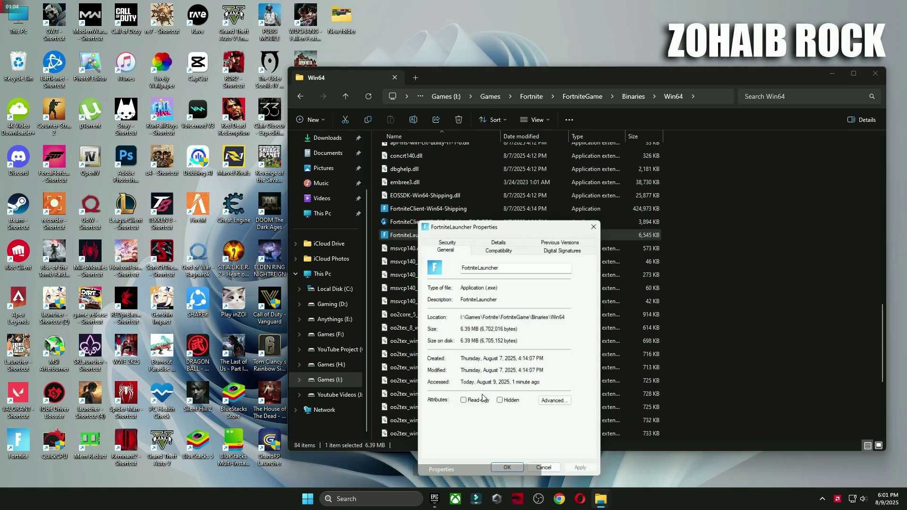
{"action": "left_click", "coordinate": [499, 247]}
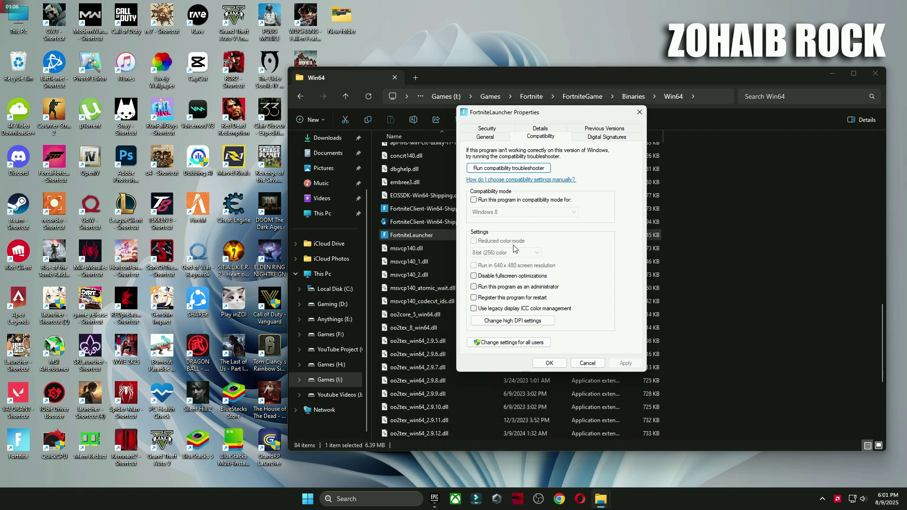
{"action": "left_click", "coordinate": [474, 276]}
{"action": "left_click", "coordinate": [473, 287]}
{"action": "left_click", "coordinate": [473, 297]}
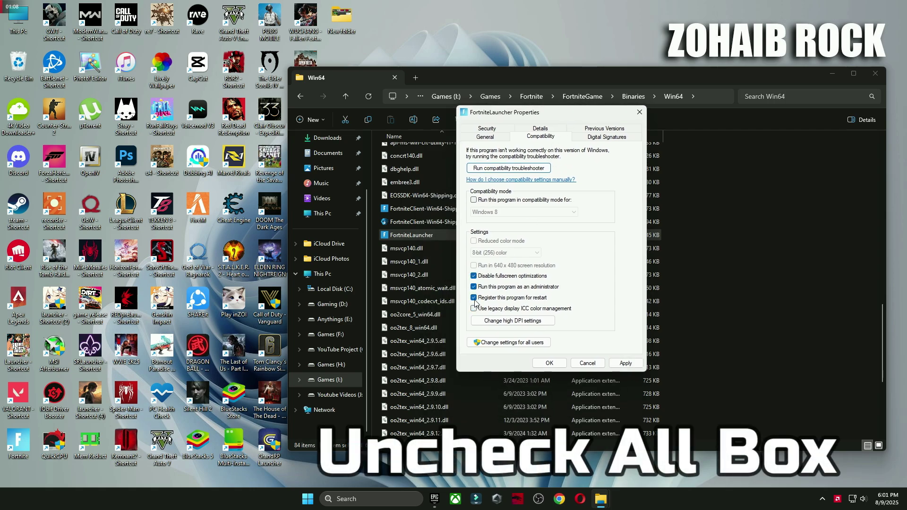
- Override high DPI scaling for FortniteLauncher with scaling performed by Application, apply the properties and close the folder window
{"action": "left_click", "coordinate": [508, 321]}
{"action": "left_click", "coordinate": [501, 294]}
{"action": "left_click", "coordinate": [522, 307]}
{"action": "left_click", "coordinate": [522, 312]}
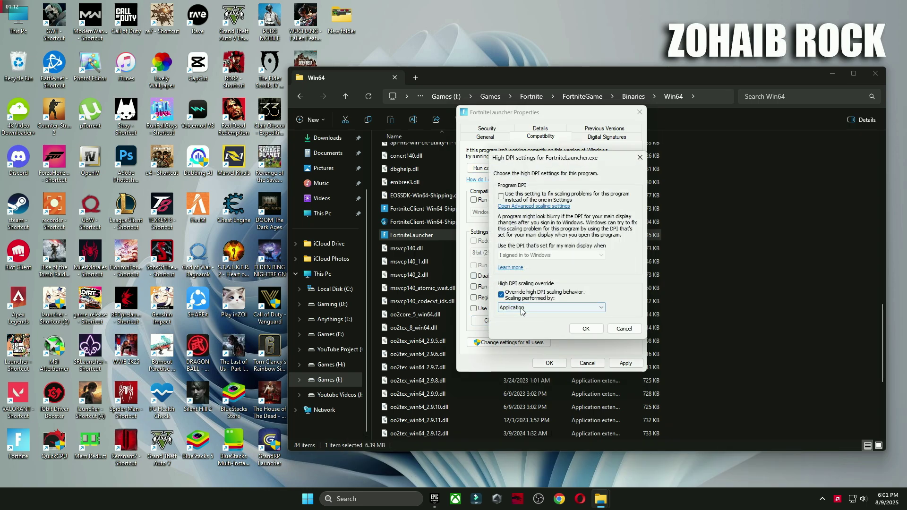
{"action": "left_click", "coordinate": [586, 329]}
{"action": "left_click", "coordinate": [625, 363]}
{"action": "left_click", "coordinate": [549, 363]}
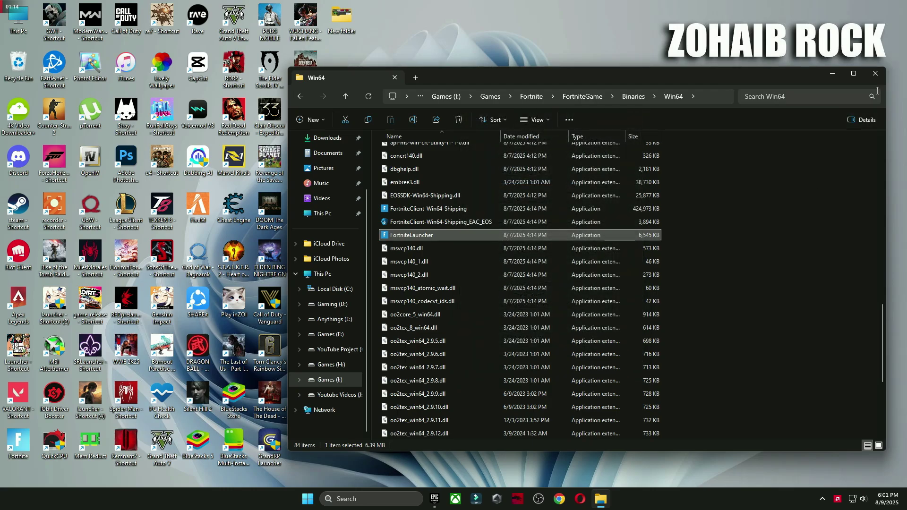
{"action": "left_click", "coordinate": [876, 73]}
- Open the General privacy permissions in Windows Settings and check that its options are off
{"action": "key", "text": "super"}
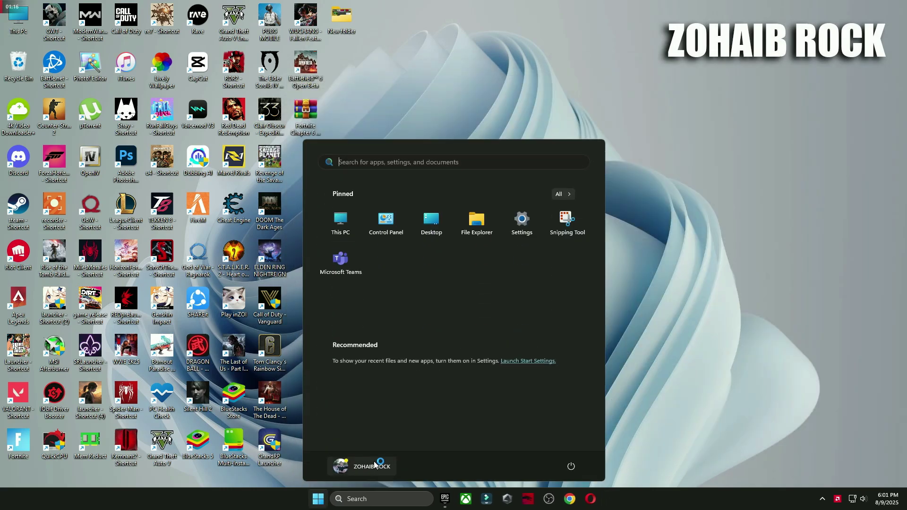
{"action": "left_click", "coordinate": [521, 222]}
{"action": "left_click", "coordinate": [38, 271]}
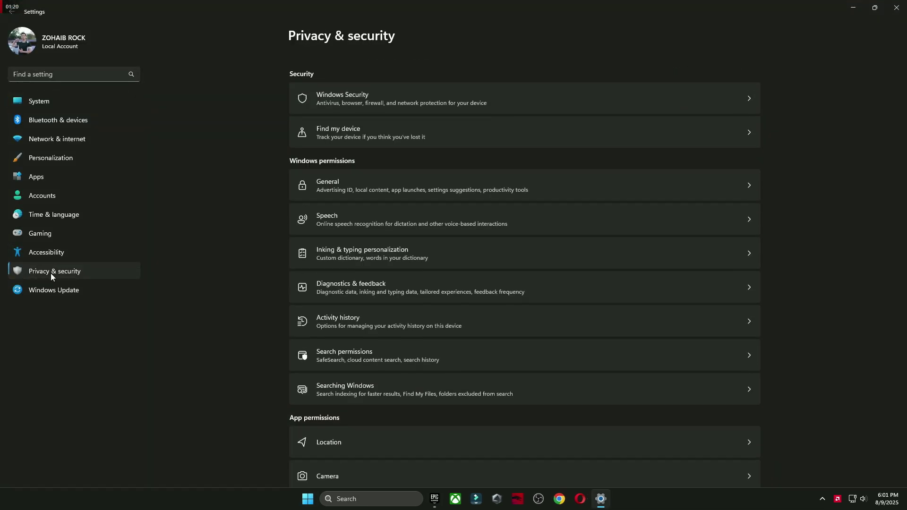
{"action": "left_click", "coordinate": [451, 174]}
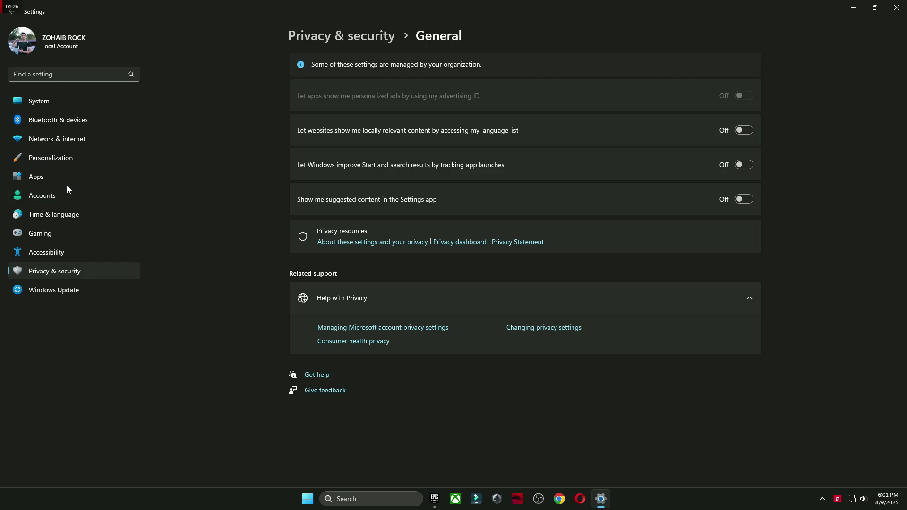
- Review the list of startup apps in Windows Settings to see which ones start at sign-in
{"action": "left_click", "coordinate": [44, 179]}
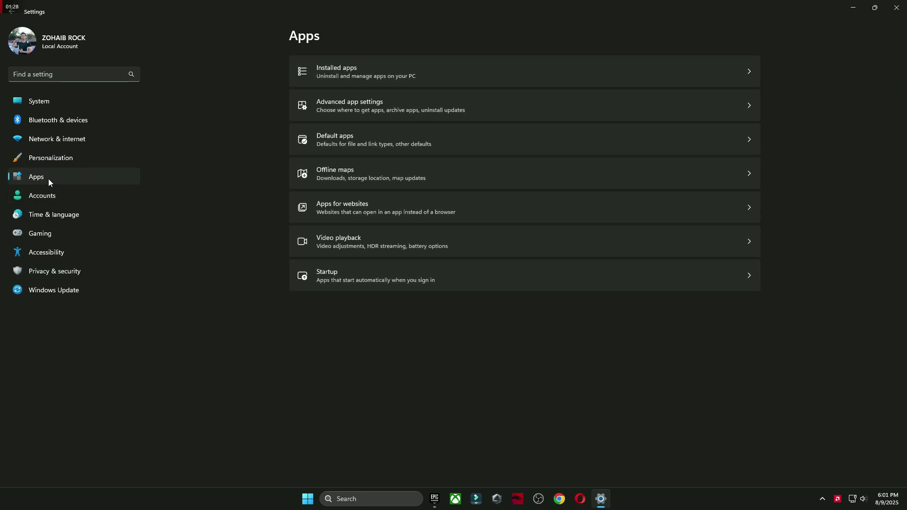
{"action": "left_click", "coordinate": [349, 274]}
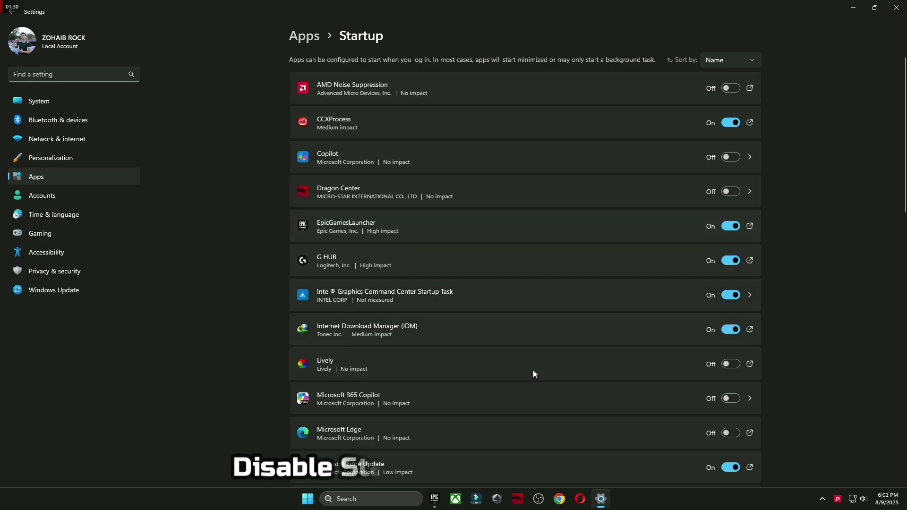
{"action": "scroll", "coordinate": [343, 279], "scroll_direction": "down", "scroll_amount": 3}
{"action": "scroll", "coordinate": [343, 279], "scroll_direction": "down", "scroll_amount": 12}
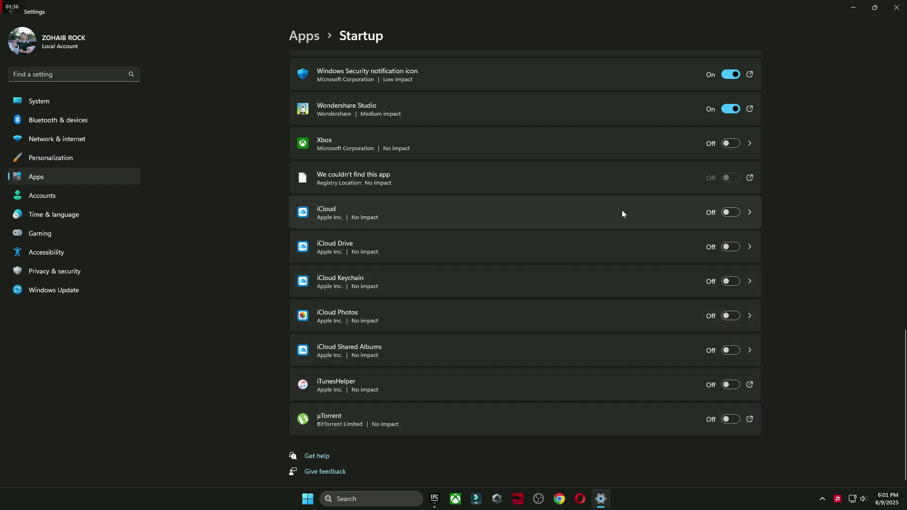
{"action": "scroll", "coordinate": [692, 399], "scroll_direction": "up", "scroll_amount": 3}
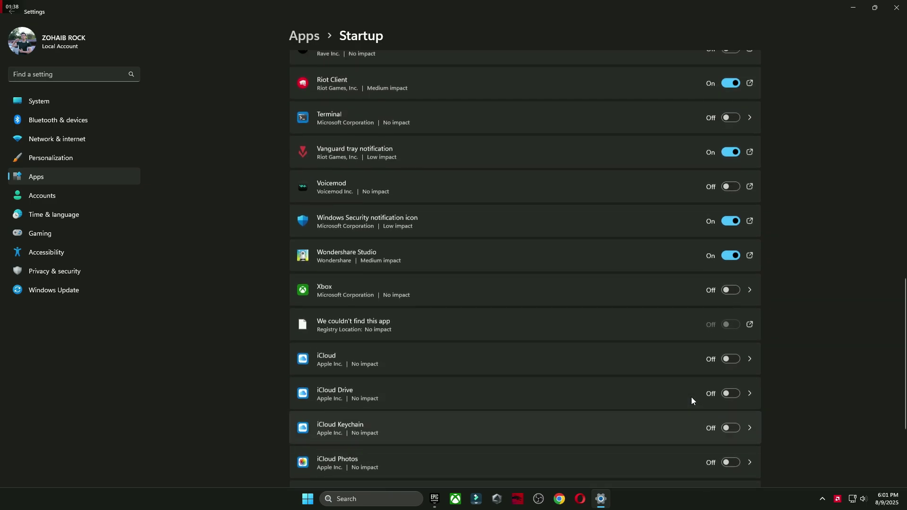
{"action": "scroll", "coordinate": [691, 398], "scroll_direction": "up", "scroll_amount": 1}
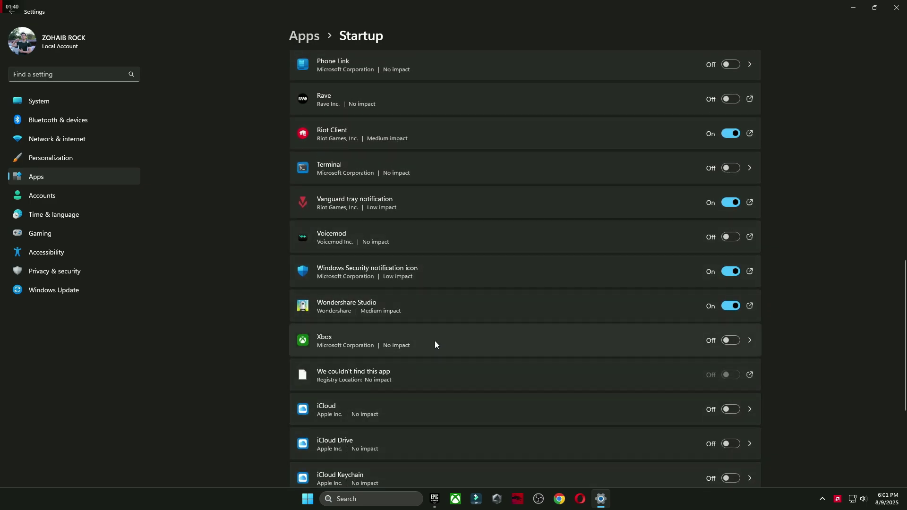
{"action": "scroll", "coordinate": [586, 316], "scroll_direction": "up", "scroll_amount": 4}
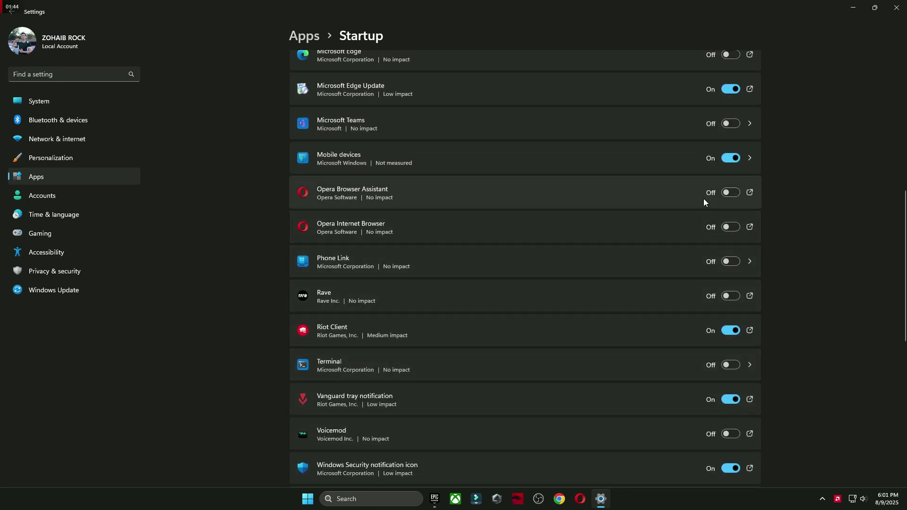
{"action": "scroll", "coordinate": [731, 282], "scroll_direction": "up", "scroll_amount": 3}
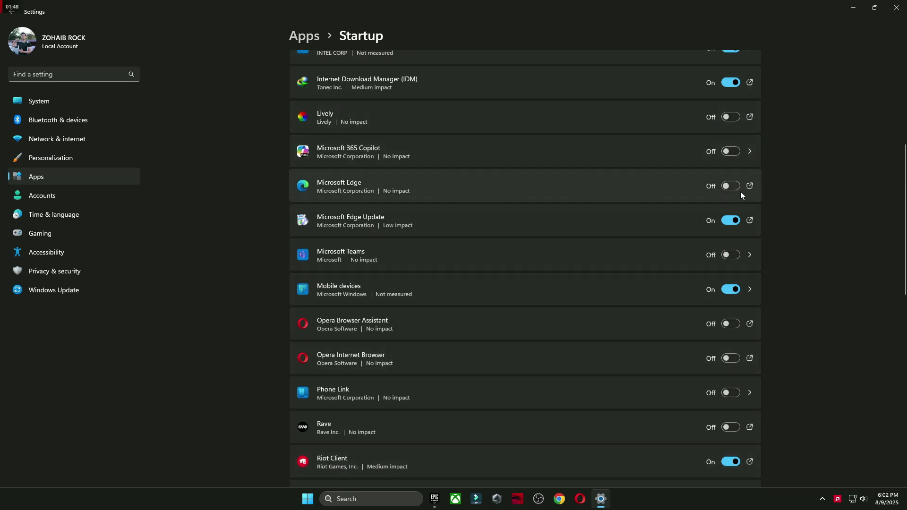
{"action": "scroll", "coordinate": [741, 191], "scroll_direction": "up", "scroll_amount": 6}
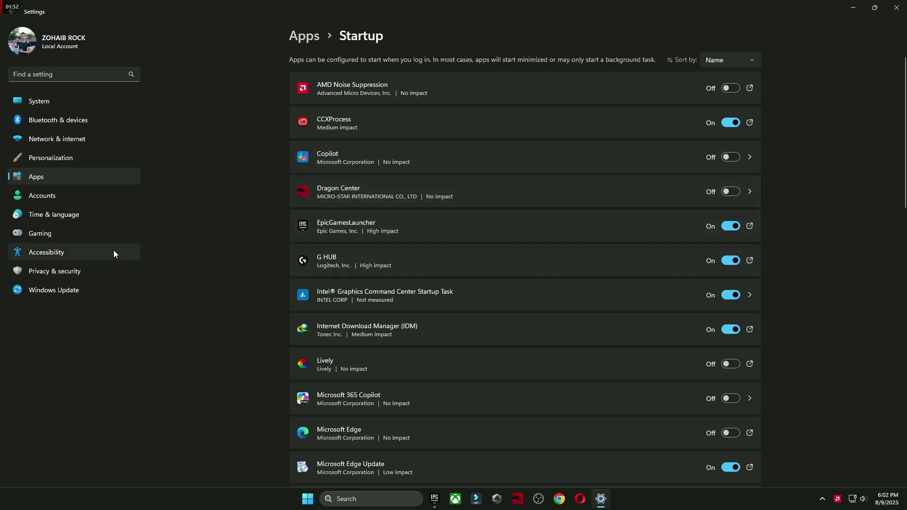
- Check in the Windows gaming settings that controller access to Game Bar is off and open Game Mode
{"action": "left_click", "coordinate": [48, 237]}
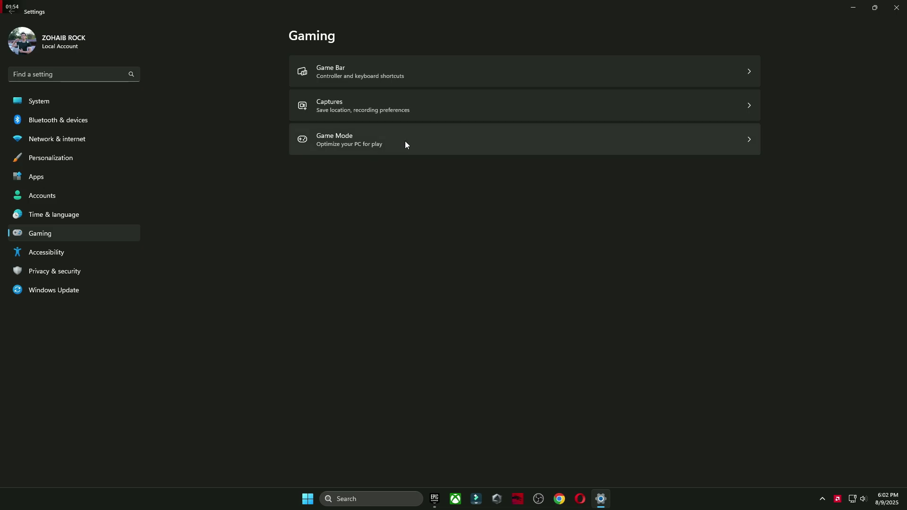
{"action": "left_click", "coordinate": [337, 71]}
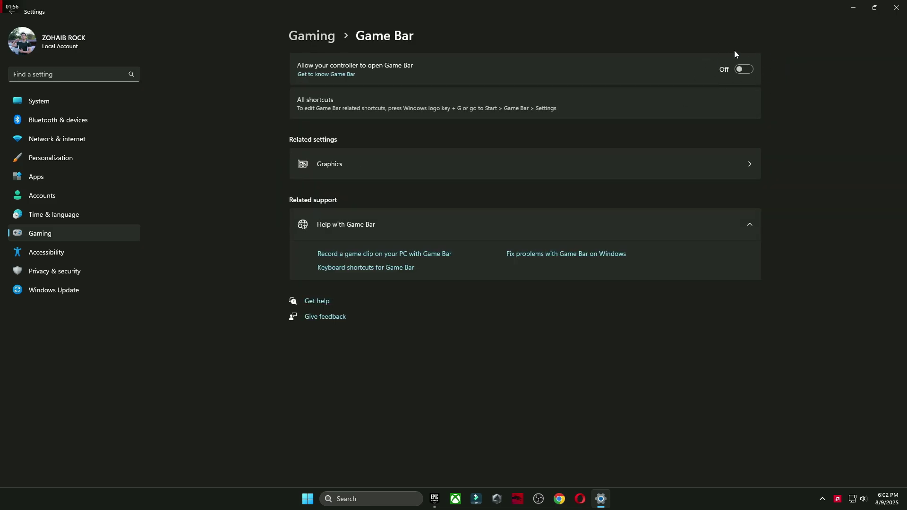
{"action": "left_click", "coordinate": [12, 10]}
{"action": "left_click", "coordinate": [445, 128]}
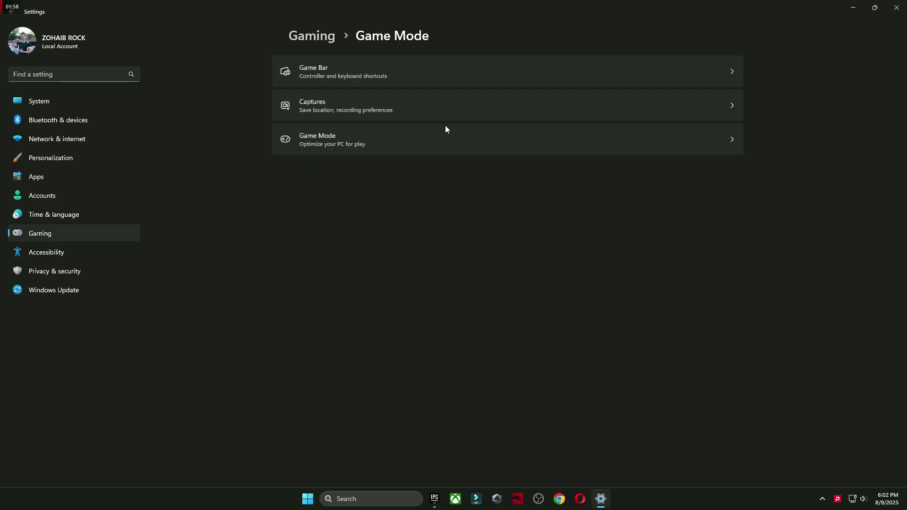
- Open the Graphics settings and remove the existing Fortnite entry from the custom app list
{"action": "left_click", "coordinate": [424, 132]}
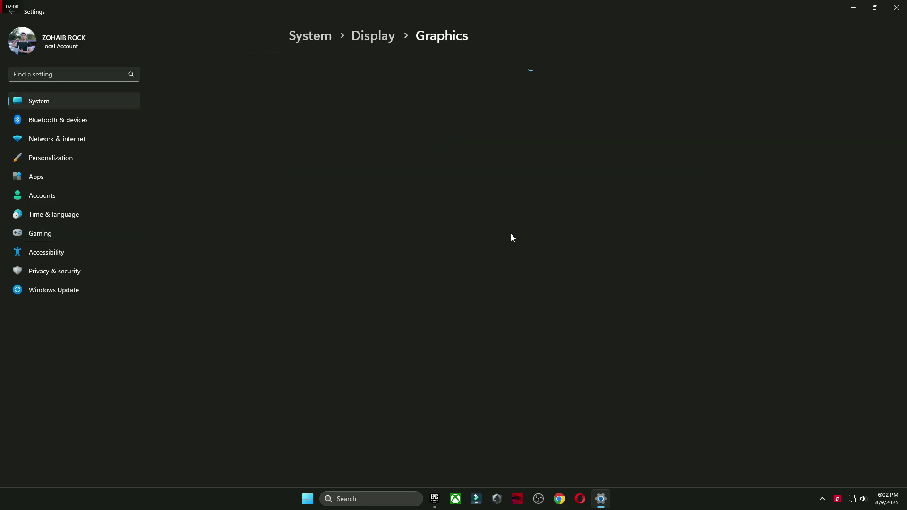
{"action": "scroll", "coordinate": [331, 406], "scroll_direction": "down", "scroll_amount": 1}
{"action": "scroll", "coordinate": [283, 418], "scroll_direction": "down", "scroll_amount": 5}
{"action": "left_click", "coordinate": [407, 400]}
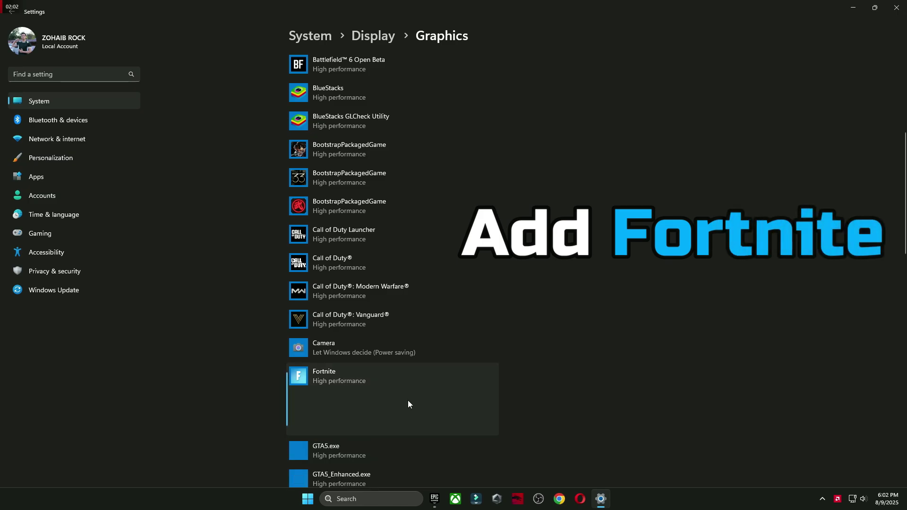
{"action": "left_click", "coordinate": [473, 425]}
- Add the desktop app FortniteClient-Win64-Shipping from Games\Fortnite\FortniteGame\Binaries\Win64 on drive I to the custom graphics options
{"action": "scroll", "coordinate": [236, 368], "scroll_direction": "up", "scroll_amount": 10}
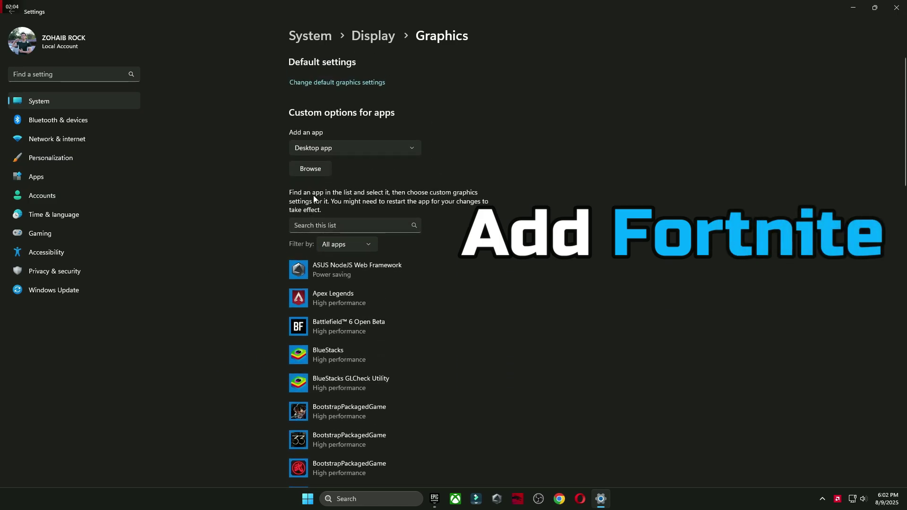
{"action": "left_click", "coordinate": [309, 164]}
{"action": "left_click", "coordinate": [45, 368]}
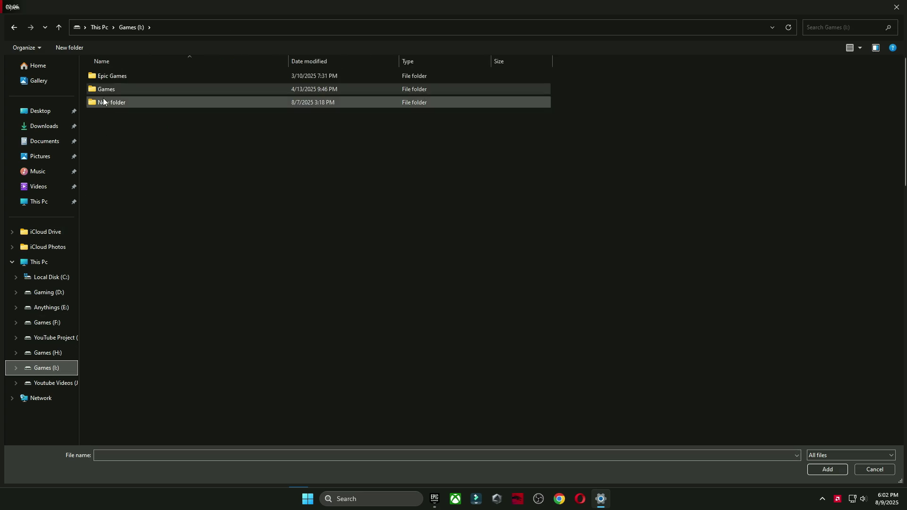
{"action": "double_click", "coordinate": [96, 90]}
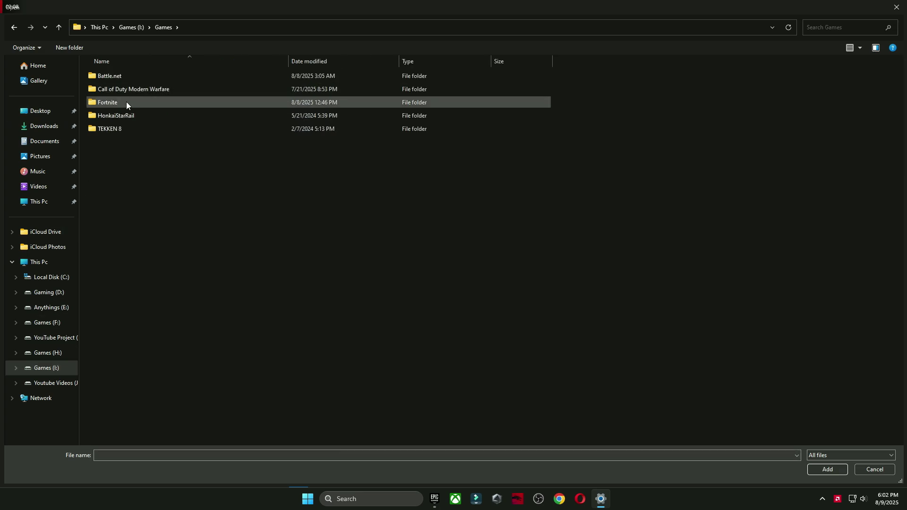
{"action": "double_click", "coordinate": [126, 103]}
{"action": "double_click", "coordinate": [146, 114]}
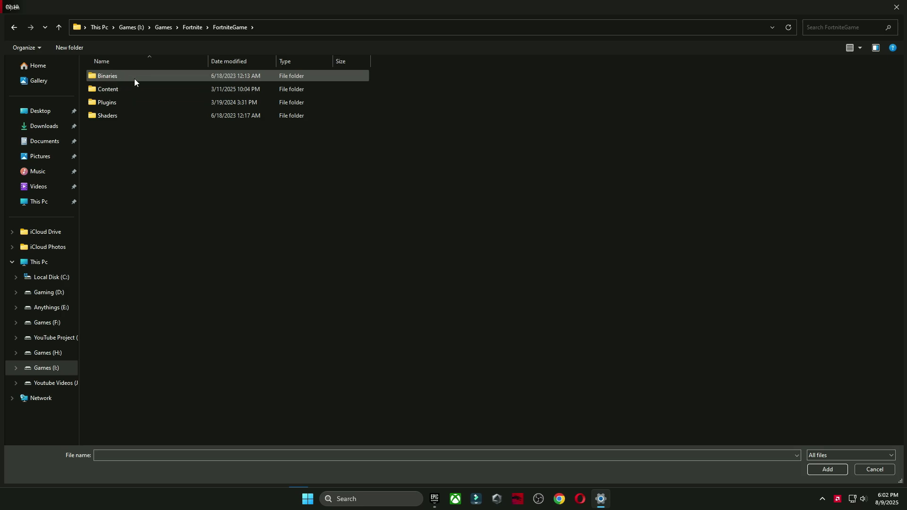
{"action": "double_click", "coordinate": [135, 78]}
{"action": "double_click", "coordinate": [127, 88]}
{"action": "left_click", "coordinate": [106, 145]}
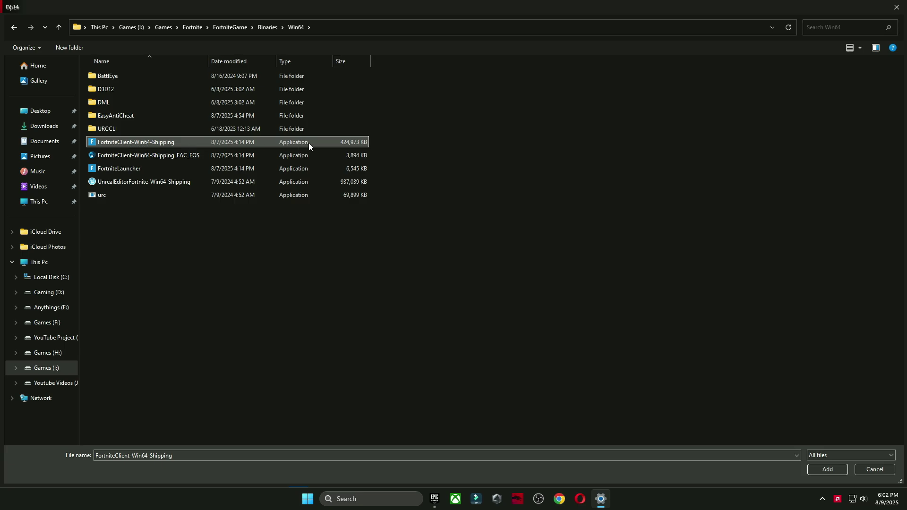
{"action": "left_click", "coordinate": [825, 470]}
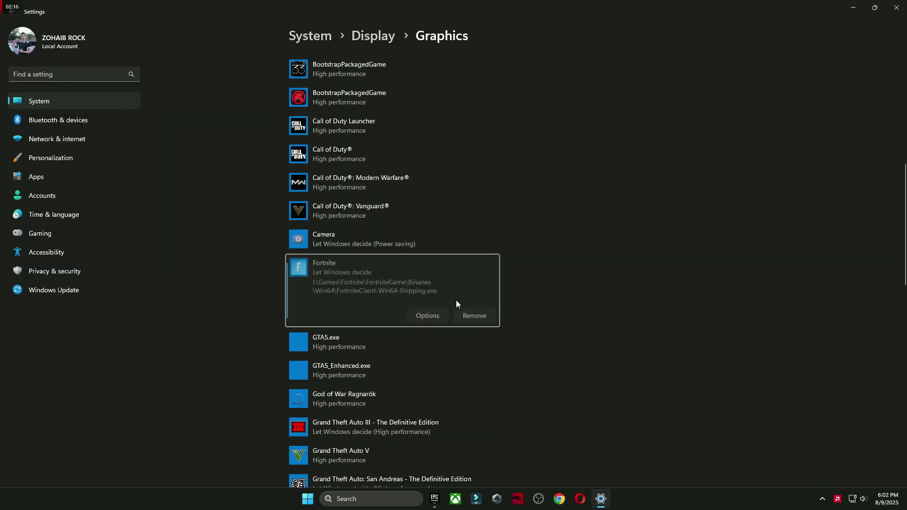
- Set Fortnite's graphics preference to High performance and save it
{"action": "left_click", "coordinate": [439, 313]}
{"action": "left_click", "coordinate": [401, 242]}
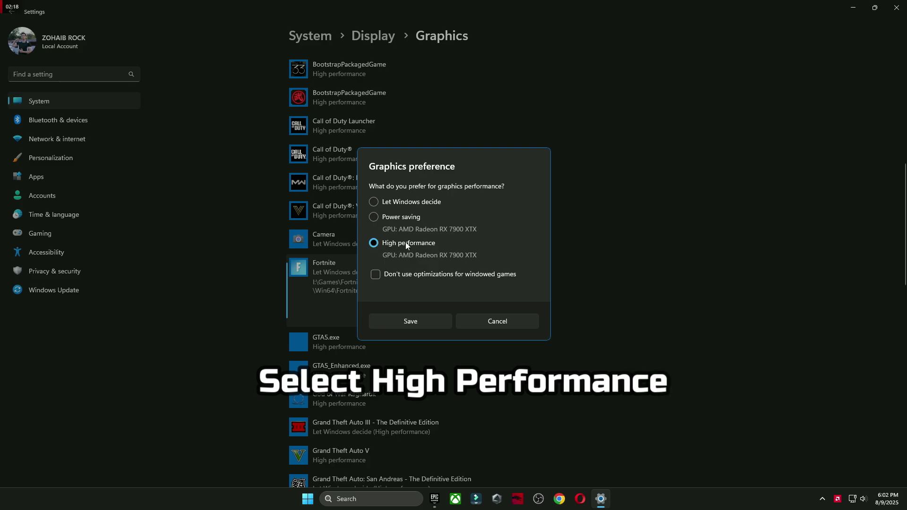
{"action": "left_click", "coordinate": [410, 321]}
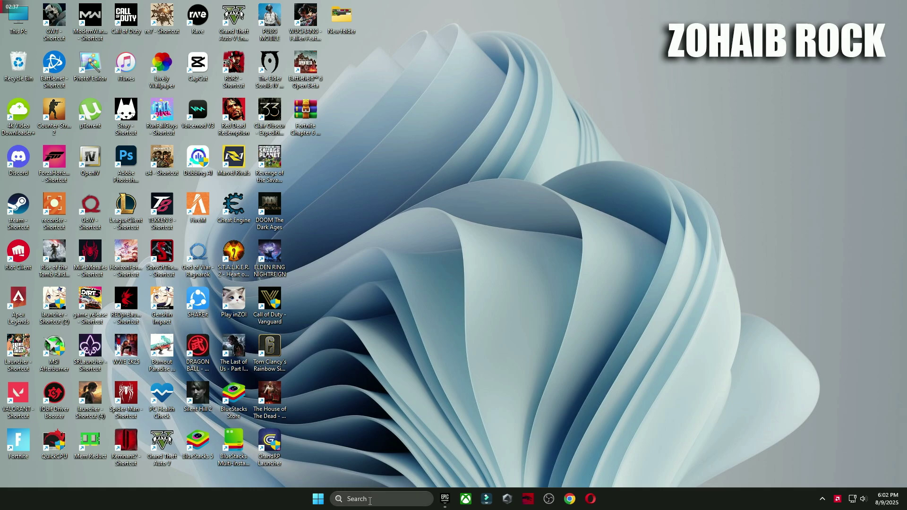
- Find the Run dialog through Windows search and use it to open the appdata folder
{"action": "left_click", "coordinate": [370, 498]}
{"action": "type", "text": "run"}
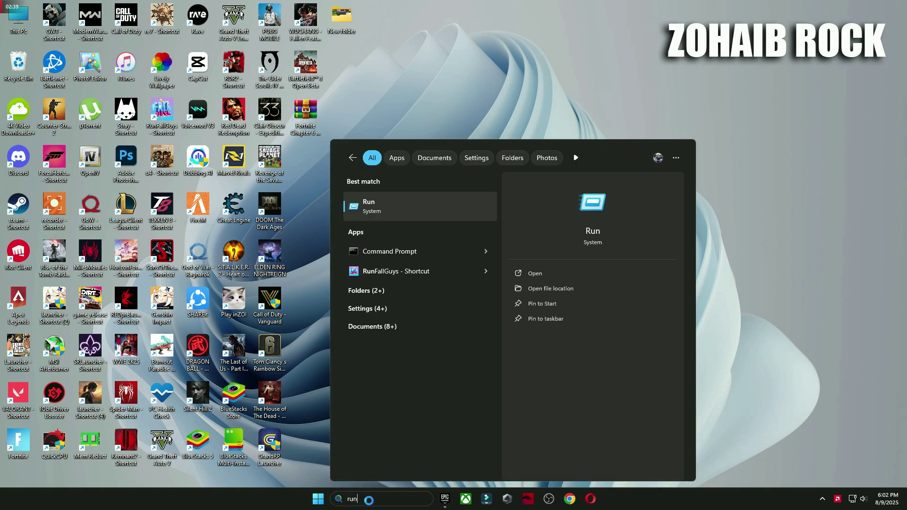
{"action": "left_click", "coordinate": [393, 219]}
{"action": "left_click_drag", "start_coordinate": [126, 391], "coordinate": [537, 149]}
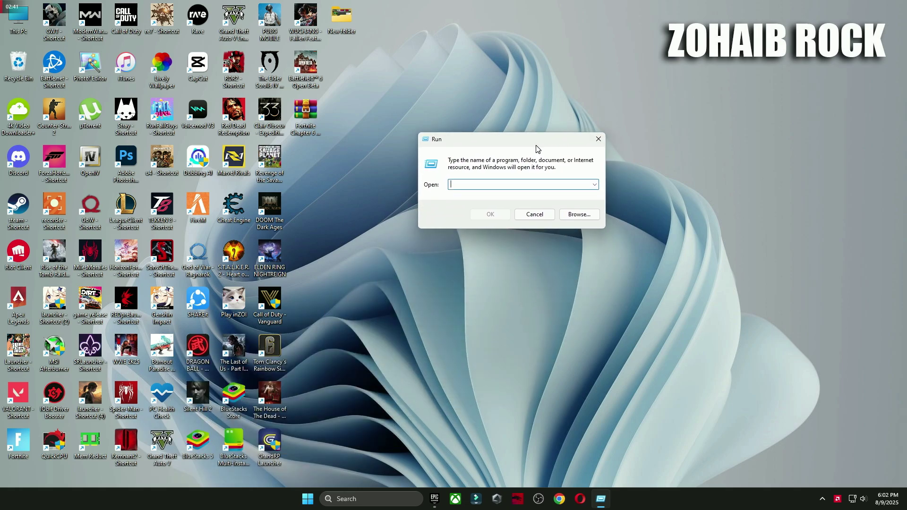
{"action": "type", "text": "appdata"}
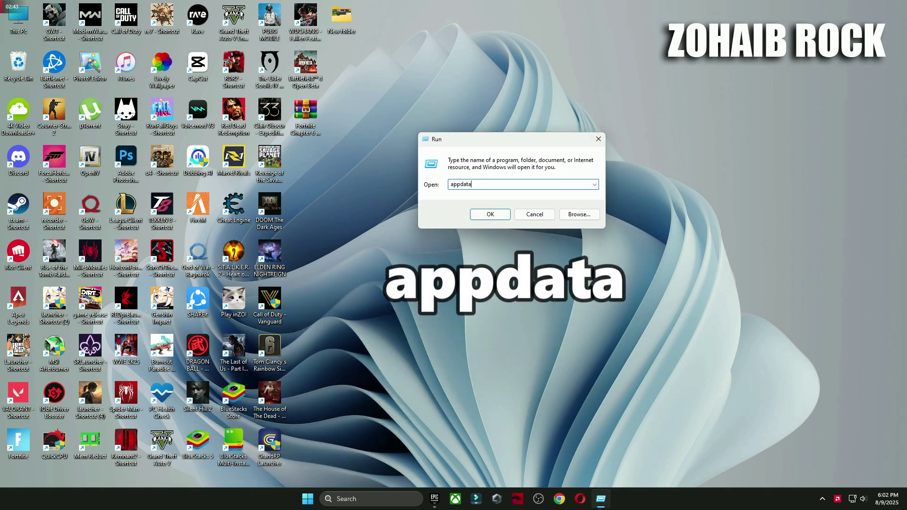
{"action": "left_click", "coordinate": [490, 214]}
- Browse from AppData to the Local\FortniteGame\Saved\Config folder
{"action": "double_click", "coordinate": [406, 153]}
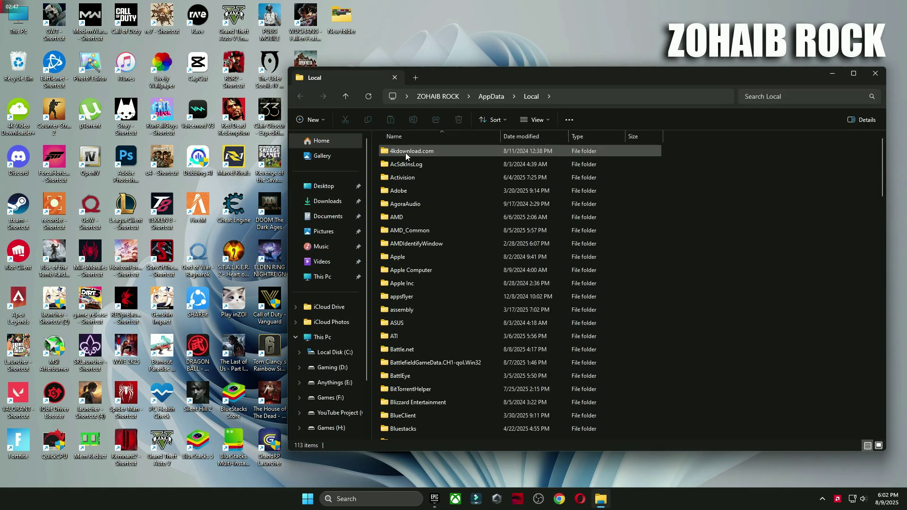
{"action": "scroll", "coordinate": [405, 152], "scroll_direction": "down", "scroll_amount": 14}
{"action": "left_click", "coordinate": [419, 178]}
{"action": "double_click", "coordinate": [420, 178]}
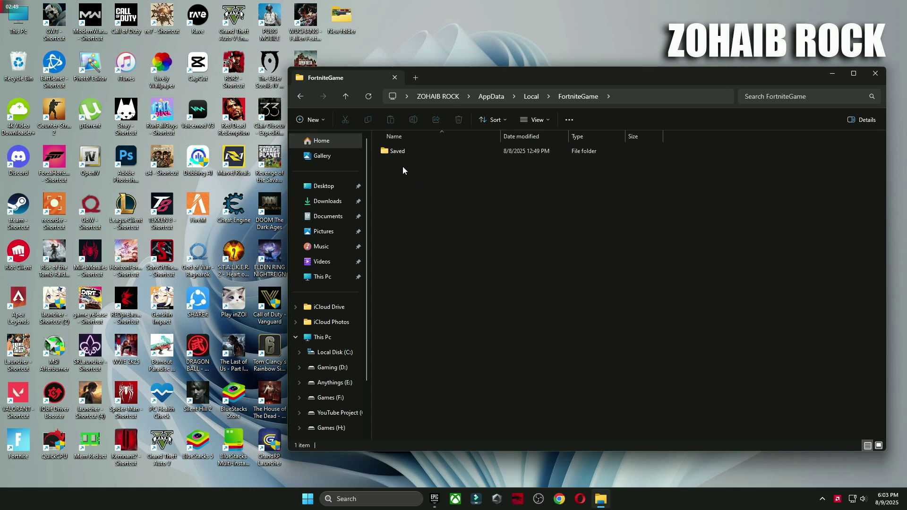
{"action": "double_click", "coordinate": [419, 153]}
{"action": "double_click", "coordinate": [422, 164]}
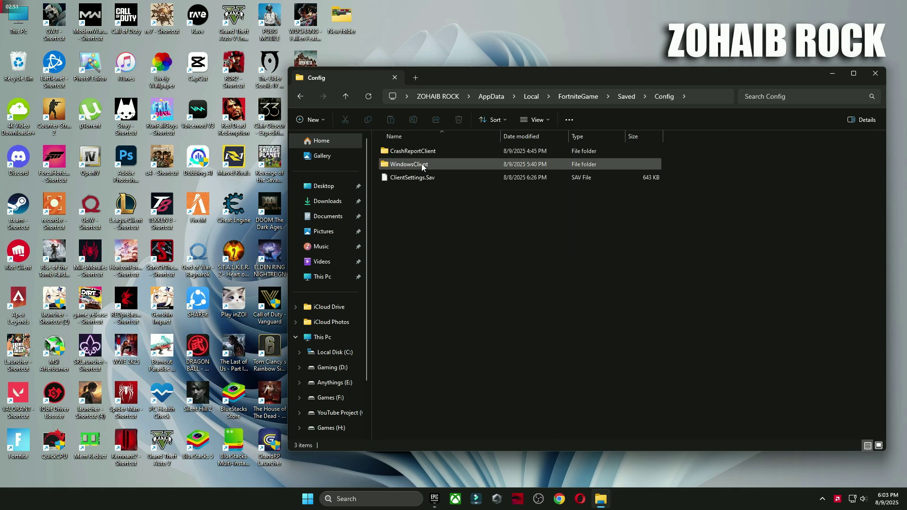
- Delete all folders inside CrashReportClient and return to the Config folder
{"action": "double_click", "coordinate": [409, 152]}
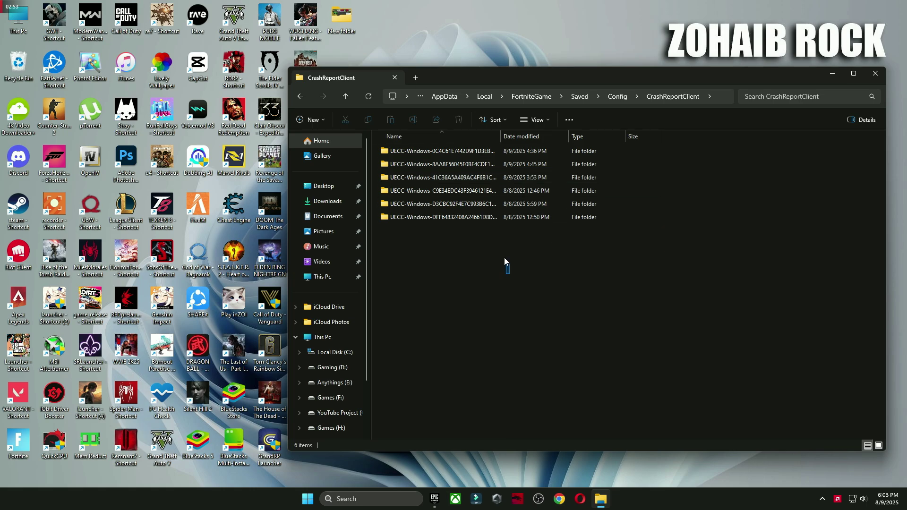
{"action": "left_click_drag", "start_coordinate": [510, 273], "coordinate": [441, 147]}
{"action": "left_click", "coordinate": [458, 120]}
{"action": "left_click", "coordinate": [305, 97]}
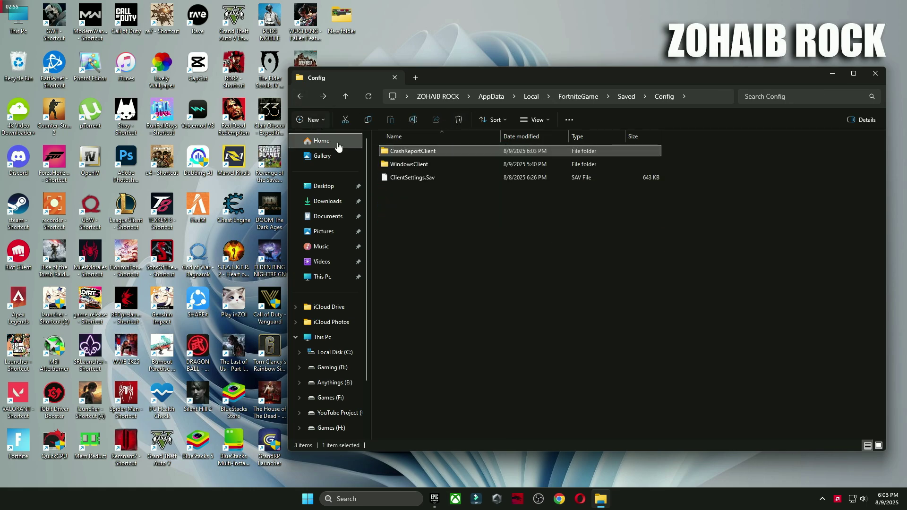
- Select the GameUserSettings file in the WindowsClient folder and go back to the Saved folder
{"action": "double_click", "coordinate": [401, 166]}
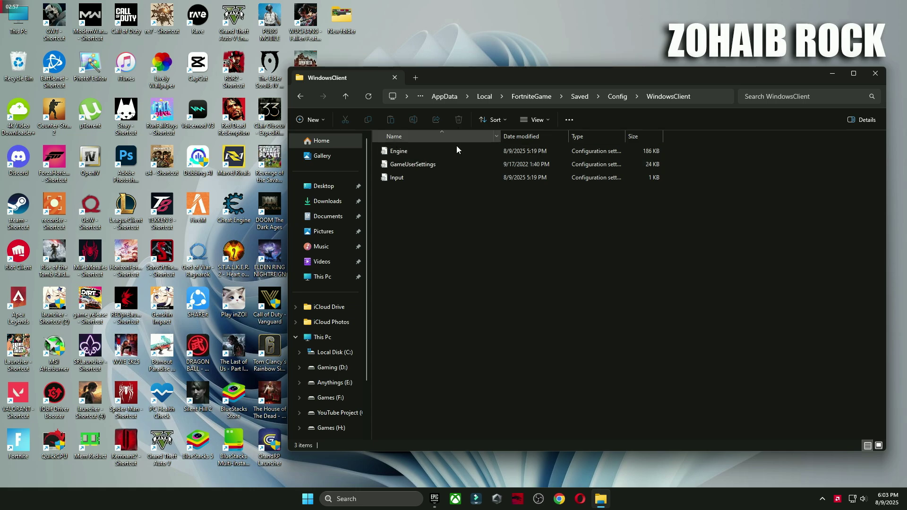
{"action": "left_click", "coordinate": [456, 164]}
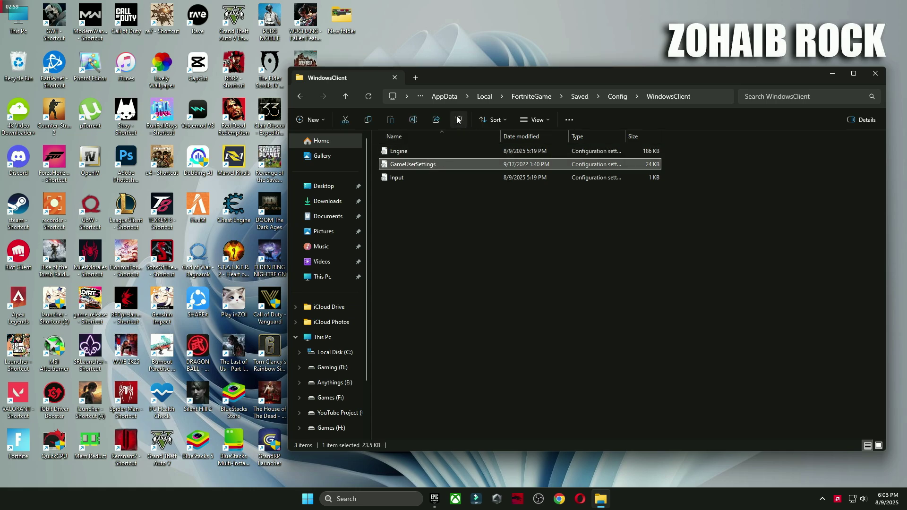
{"action": "left_click", "coordinate": [300, 97]}
{"action": "left_click", "coordinate": [300, 97]}
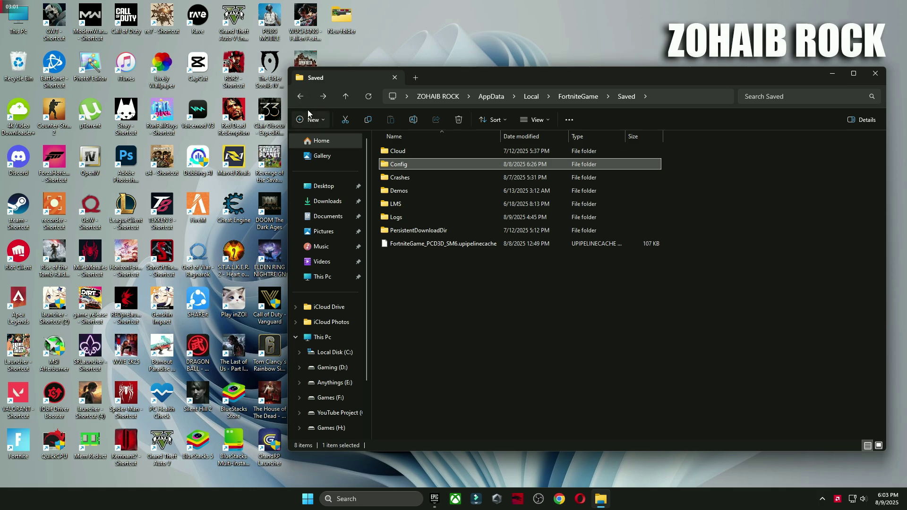
- Delete everything inside FortniteGame's Crashes folder
{"action": "double_click", "coordinate": [404, 182]}
{"action": "left_click_drag", "start_coordinate": [517, 223], "coordinate": [448, 140]}
{"action": "left_click", "coordinate": [458, 120]}
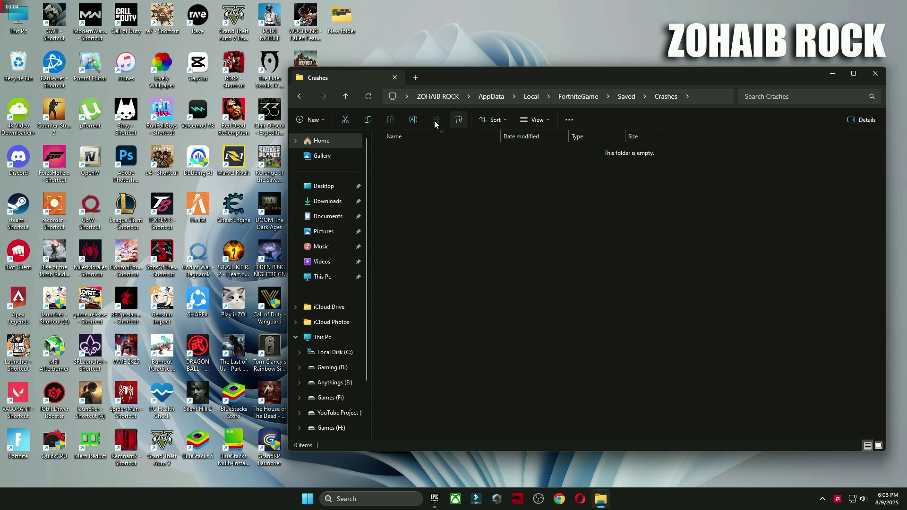
- Go back to the Local folder and open EpicGamesLauncher\Saved\webcache_4430\Cache
{"action": "left_click", "coordinate": [301, 95]}
{"action": "left_click", "coordinate": [301, 96]}
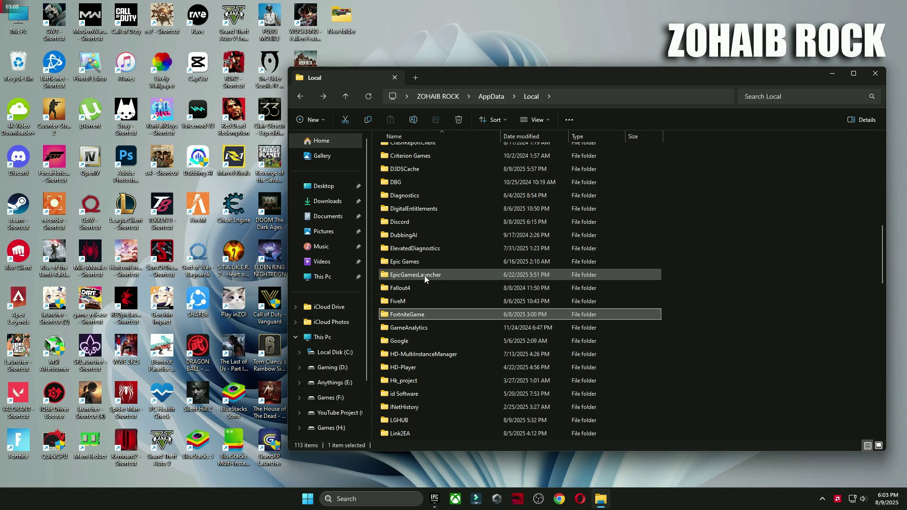
{"action": "double_click", "coordinate": [424, 275]}
{"action": "double_click", "coordinate": [406, 177]}
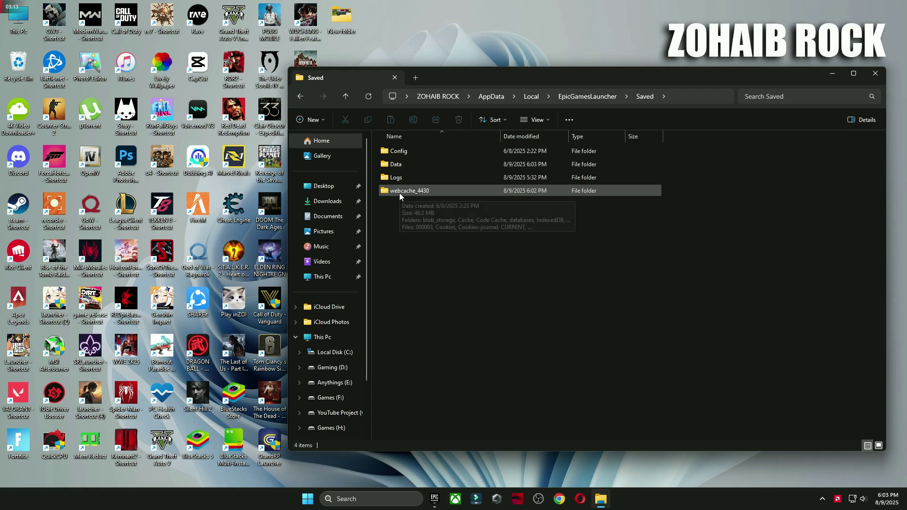
{"action": "double_click", "coordinate": [399, 191]}
{"action": "double_click", "coordinate": [399, 164]}
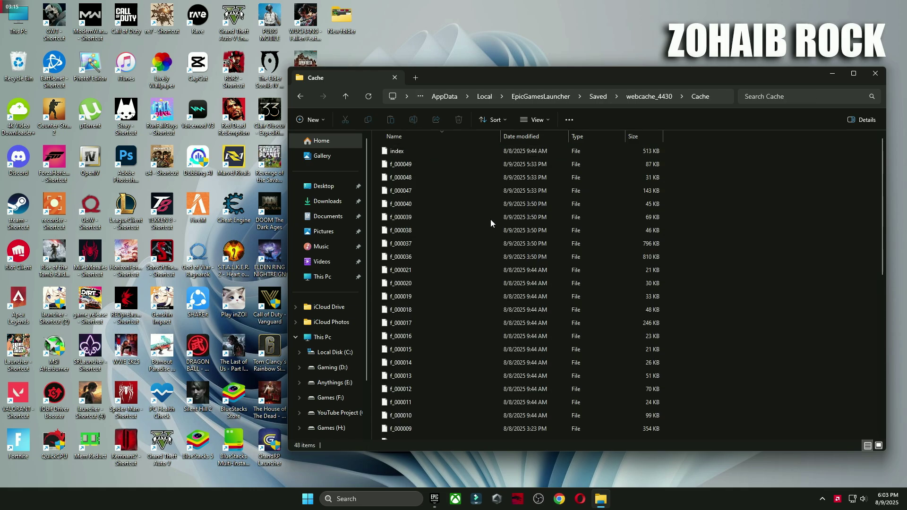
- Delete all files in the launcher's Cache folder, skipping the one in use
{"action": "key", "text": "ctrl+a"}
{"action": "left_click", "coordinate": [459, 119]}
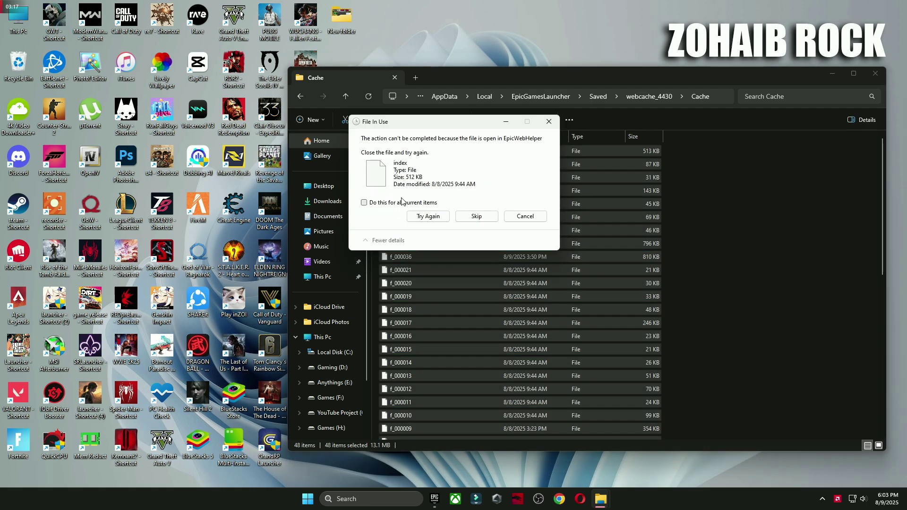
{"action": "left_click", "coordinate": [470, 217]}
- Return to webcache_4430 and delete all contents of its Code Cache folder
{"action": "left_click", "coordinate": [300, 98]}
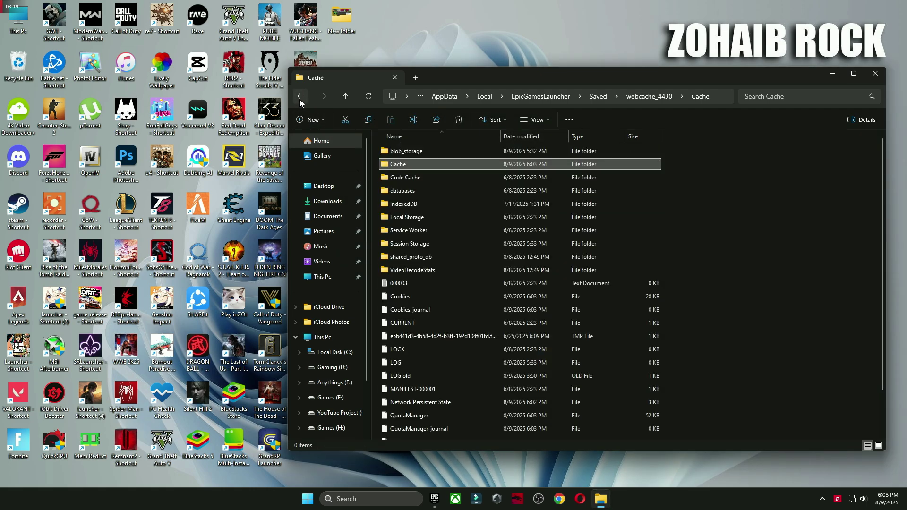
{"action": "double_click", "coordinate": [407, 175]}
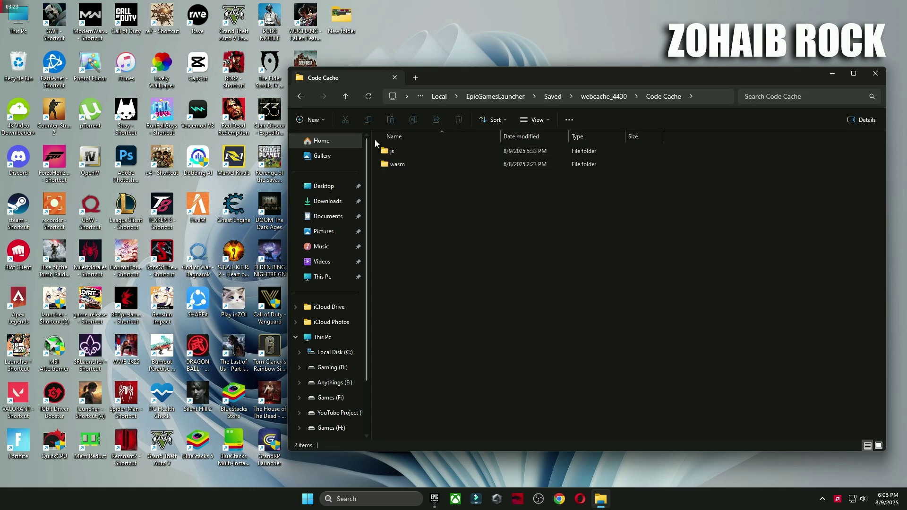
{"action": "key", "text": "ctrl+a"}
{"action": "left_click", "coordinate": [458, 119]}
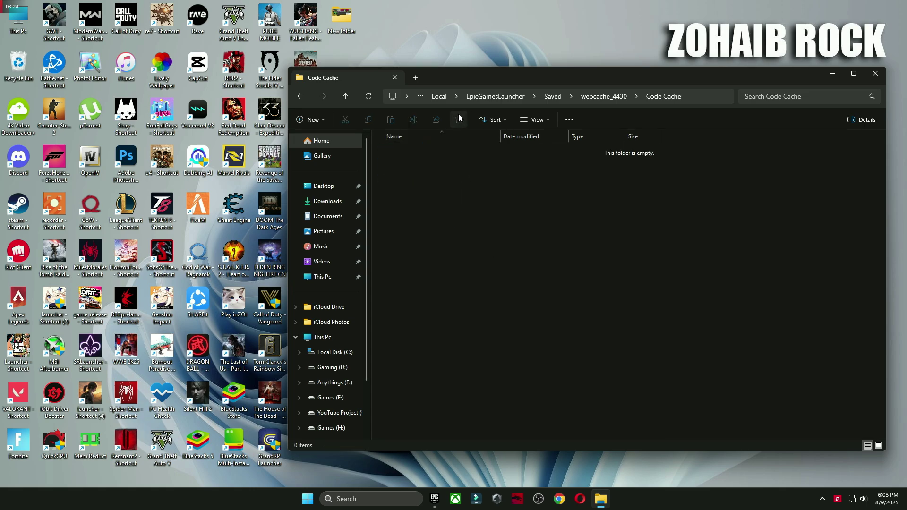
- Close the folder window and empty the Recycle Bin
{"action": "left_click", "coordinate": [873, 74]}
{"action": "right_click", "coordinate": [10, 63]}
{"action": "left_click", "coordinate": [47, 105]}
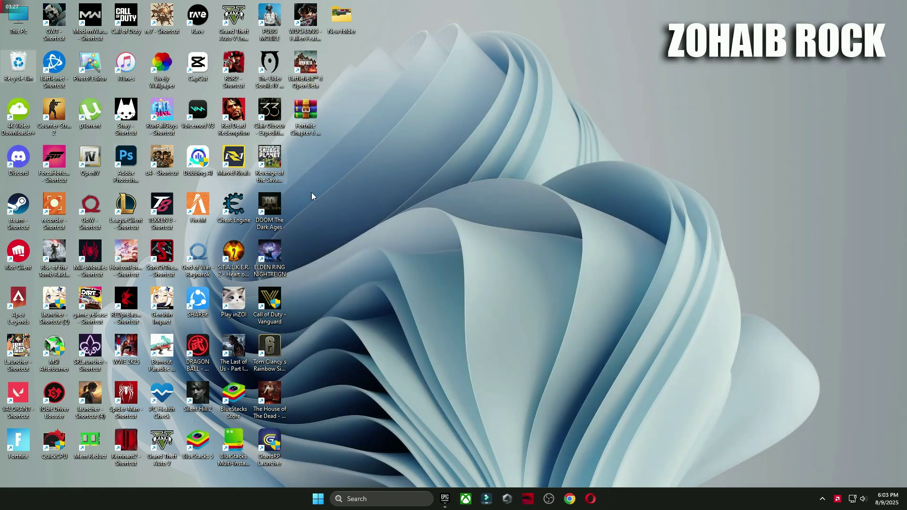
{"action": "left_click", "coordinate": [488, 258]}
- Extract the Fortnite Chapter 6 All Crashes & Directx 12 Error Fixed Pack archive onto the desktop and place its folder beside the archive
{"action": "left_click_drag", "start_coordinate": [307, 118], "coordinate": [486, 161]}
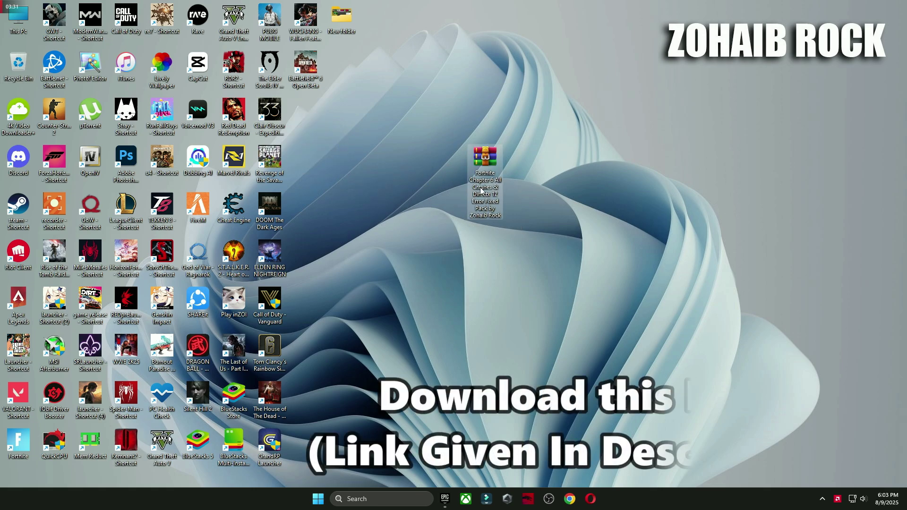
{"action": "right_click", "coordinate": [485, 163]}
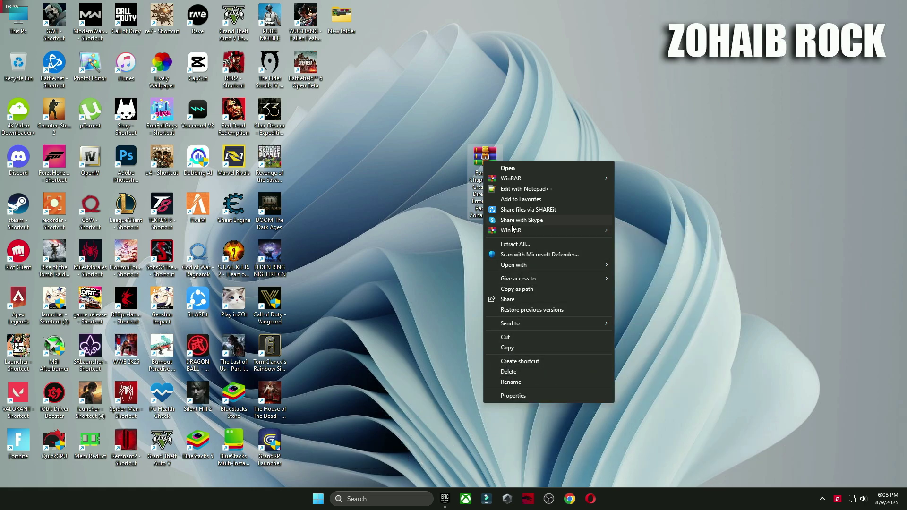
{"action": "mouse_move", "coordinate": [522, 232]}
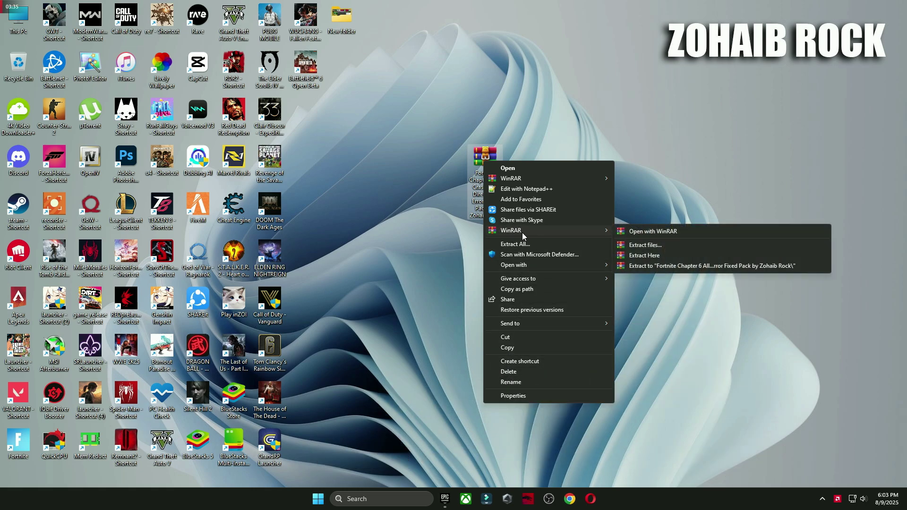
{"action": "left_click", "coordinate": [642, 255]}
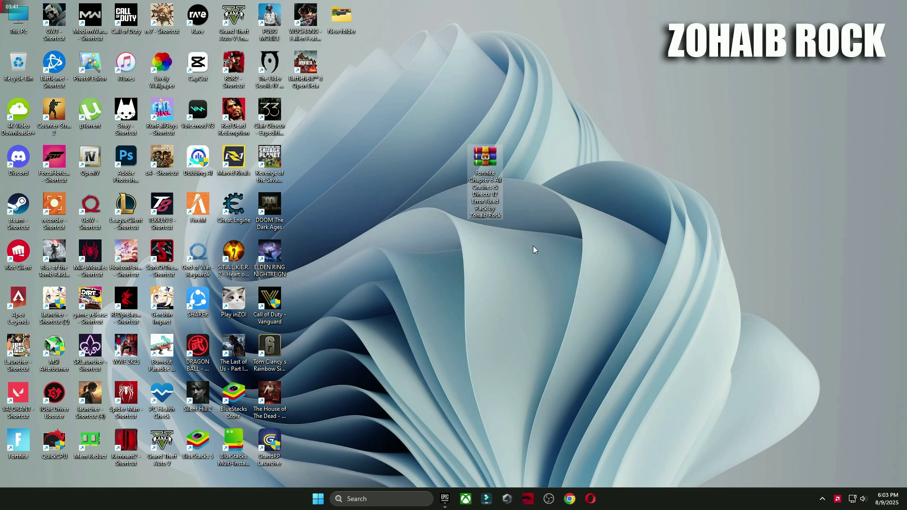
{"action": "left_click_drag", "start_coordinate": [359, 179], "coordinate": [424, 175]}
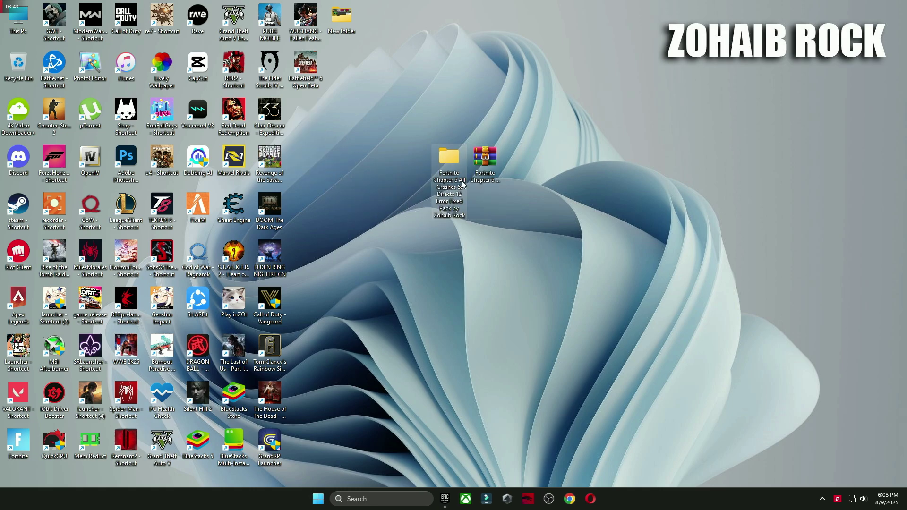
- Open DirectX_11_Setup from the pack's DIRECTX INSTALL folder and run DXSETUP.exe with permission to make changes
{"action": "double_click", "coordinate": [447, 161]}
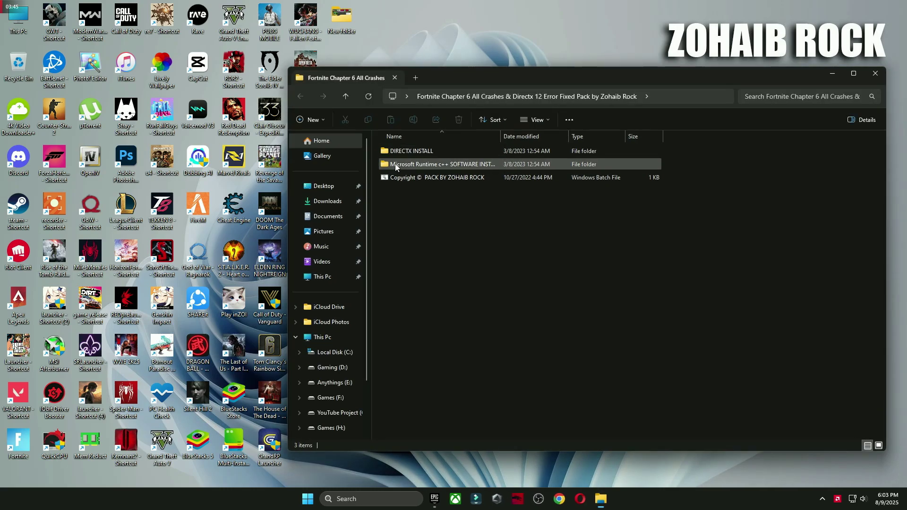
{"action": "double_click", "coordinate": [414, 152]}
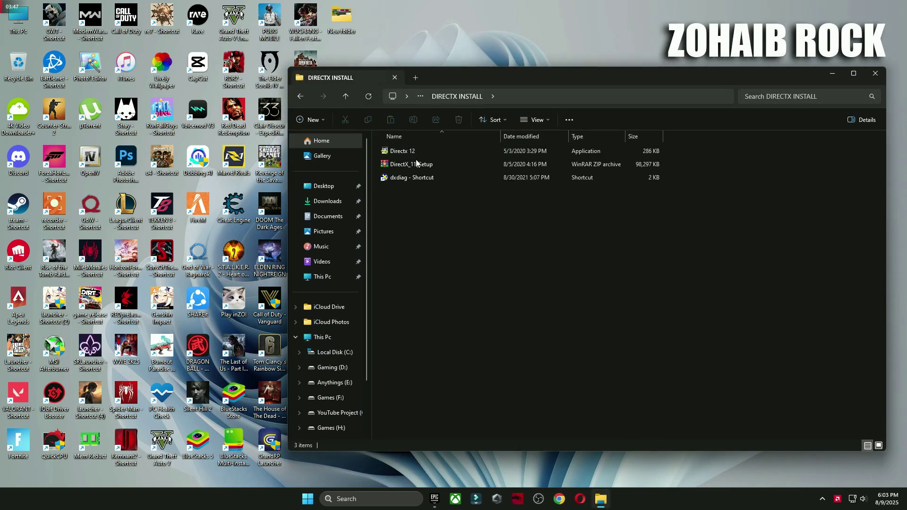
{"action": "double_click", "coordinate": [415, 164]}
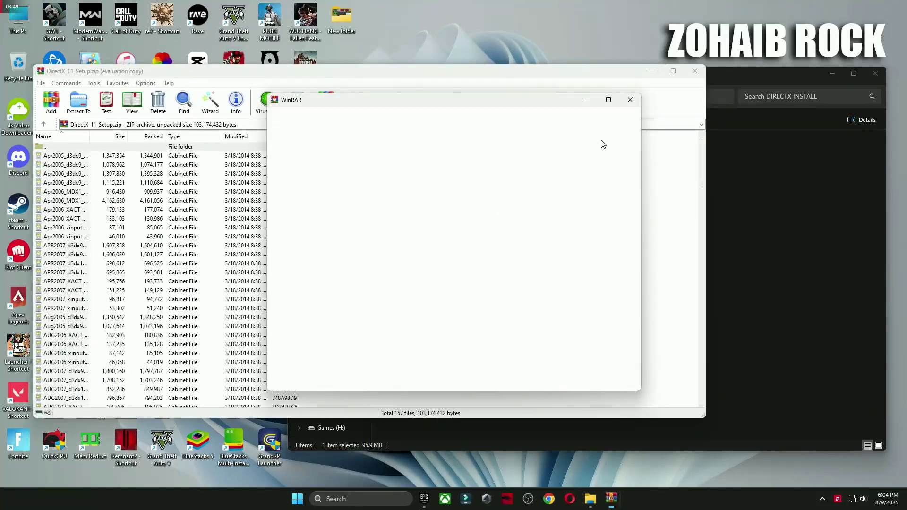
{"action": "left_click_drag", "start_coordinate": [699, 165], "coordinate": [718, 383]}
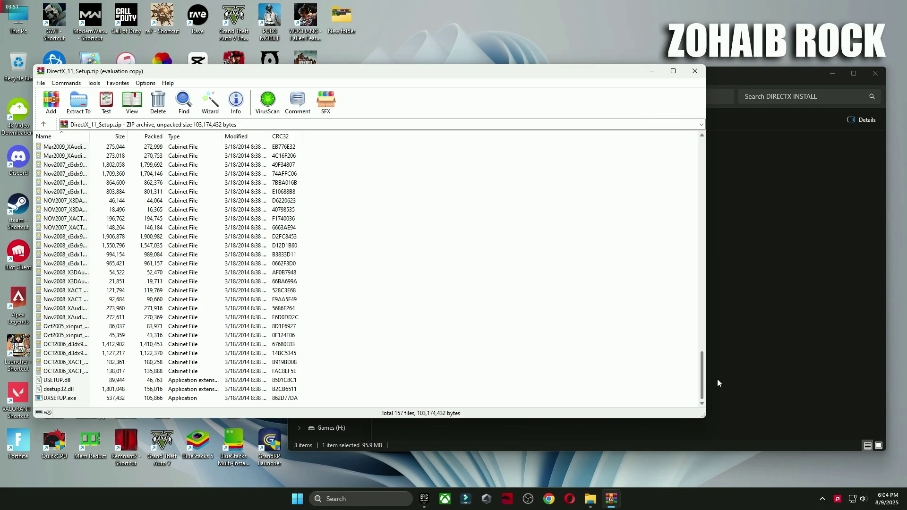
{"action": "double_click", "coordinate": [69, 399]}
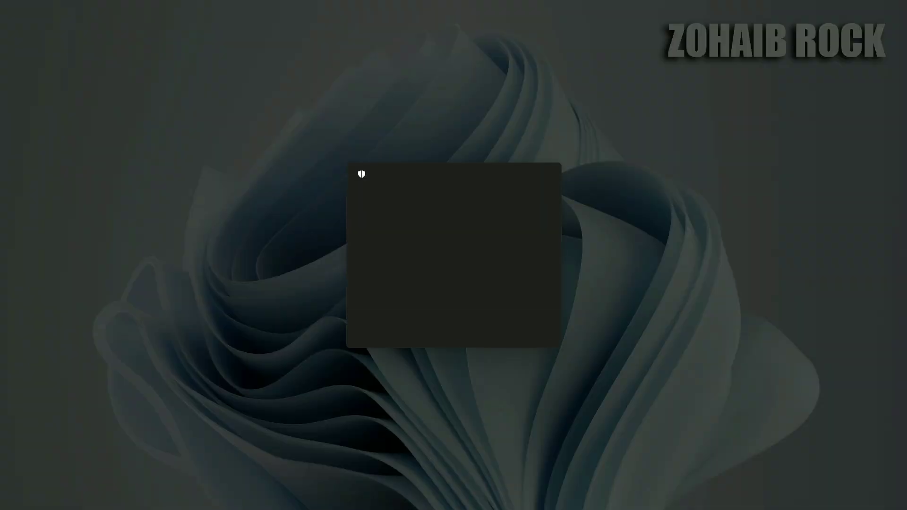
{"action": "left_click", "coordinate": [432, 312]}
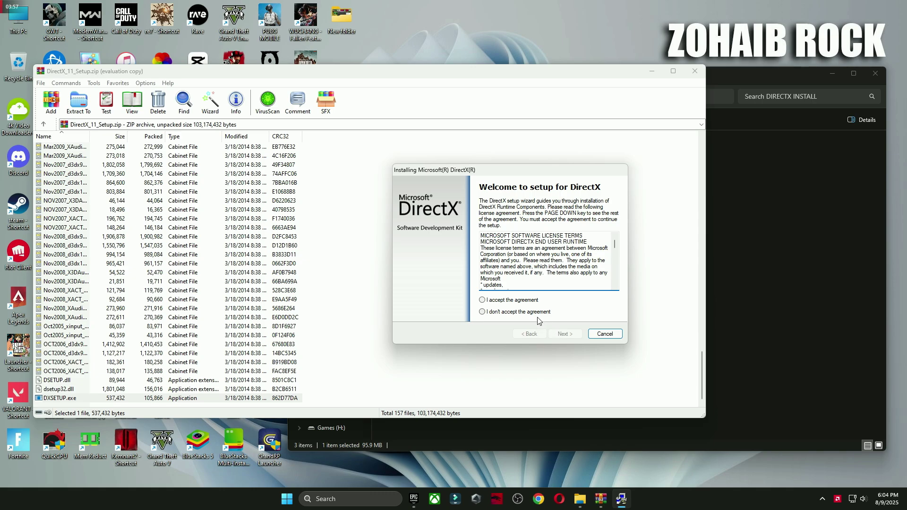
- Accept the DirectX license agreement, complete the installation, and close the setup archive
{"action": "left_click", "coordinate": [482, 301]}
{"action": "left_click", "coordinate": [565, 335]}
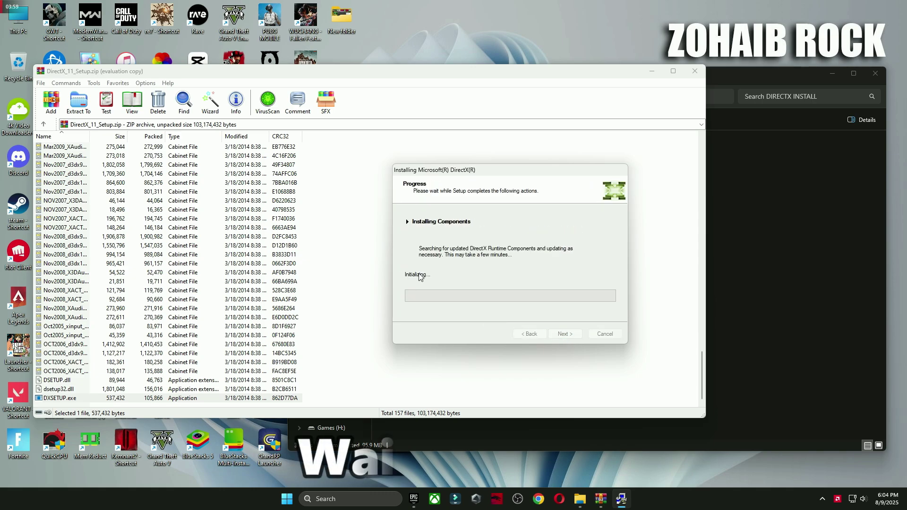
{"action": "left_click_drag", "start_coordinate": [512, 178], "coordinate": [529, 169]}
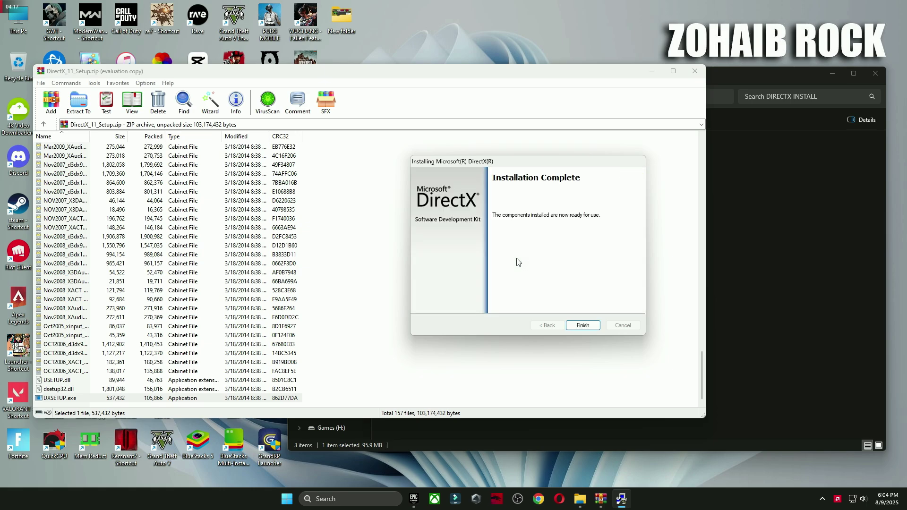
{"action": "left_click", "coordinate": [582, 325]}
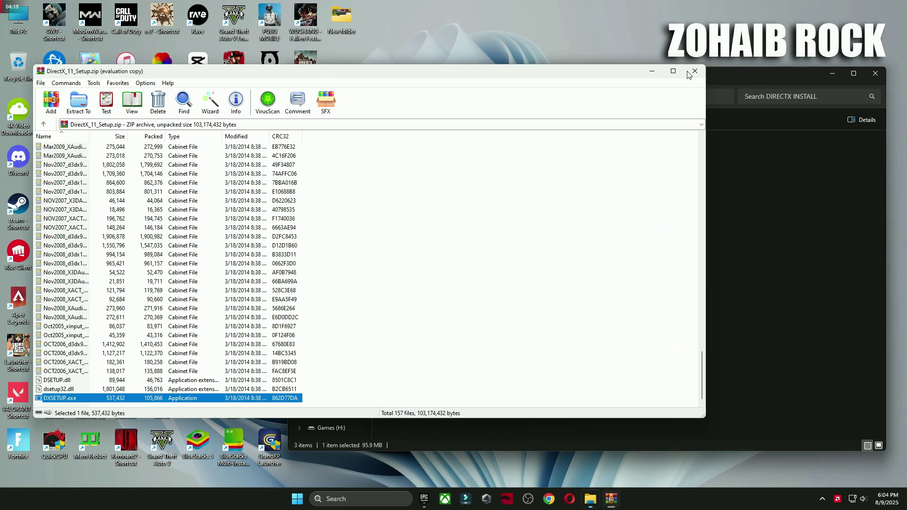
{"action": "left_click", "coordinate": [694, 71]}
- Run the Directx 12 installer with permission to make changes, accept its agreement, and complete the setup
{"action": "double_click", "coordinate": [436, 155]}
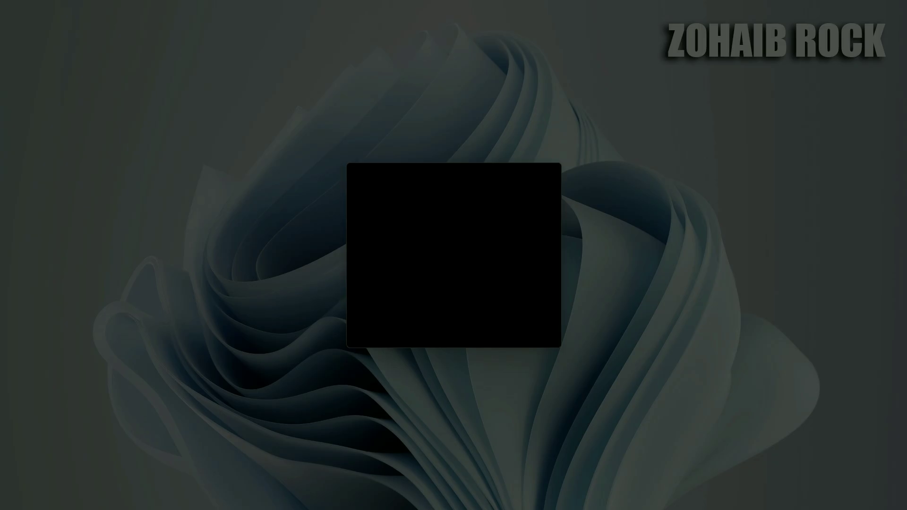
{"action": "left_click", "coordinate": [432, 304]}
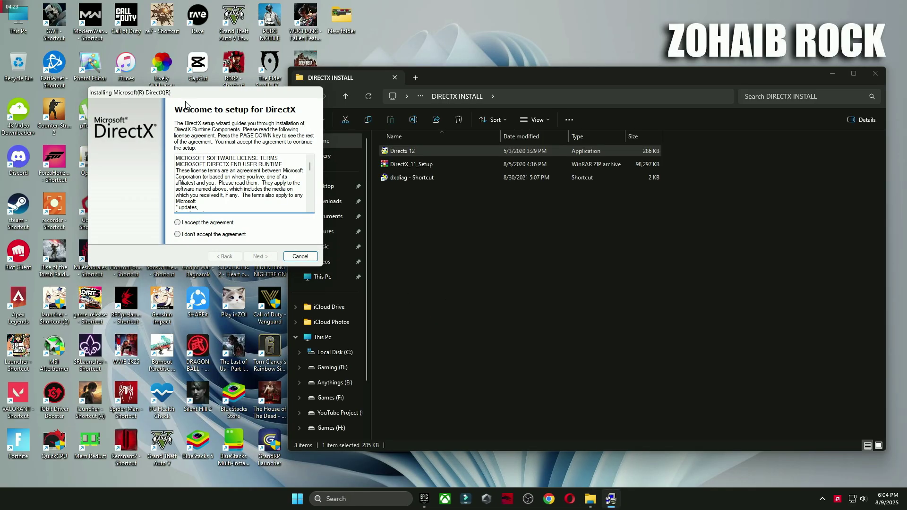
{"action": "left_click", "coordinate": [474, 270]}
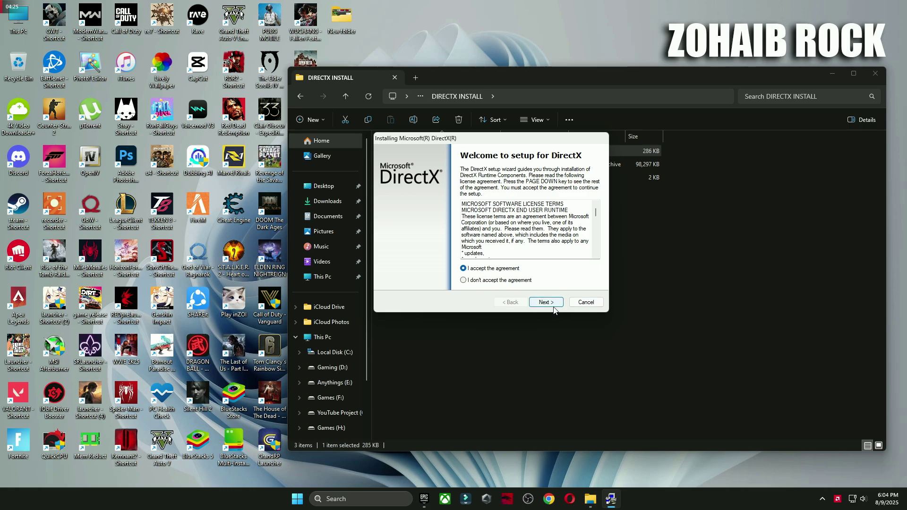
{"action": "left_click", "coordinate": [546, 302]}
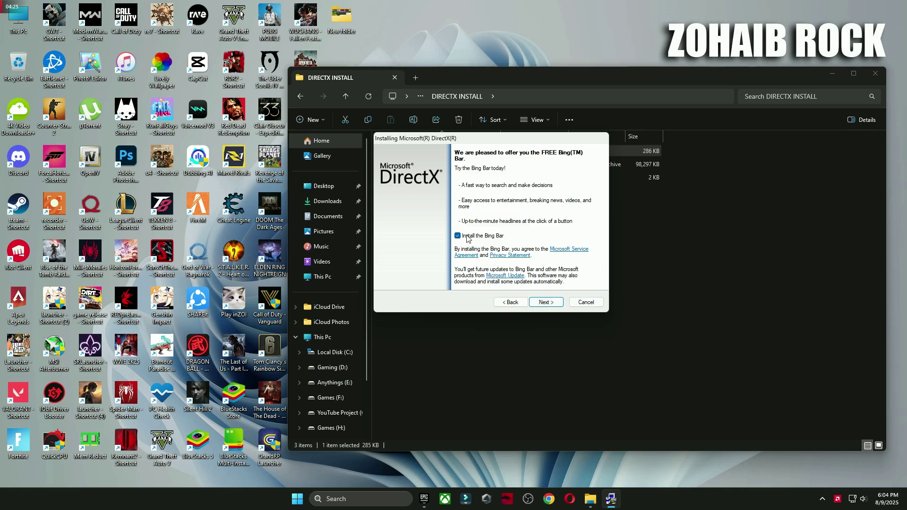
{"action": "left_click", "coordinate": [548, 303]}
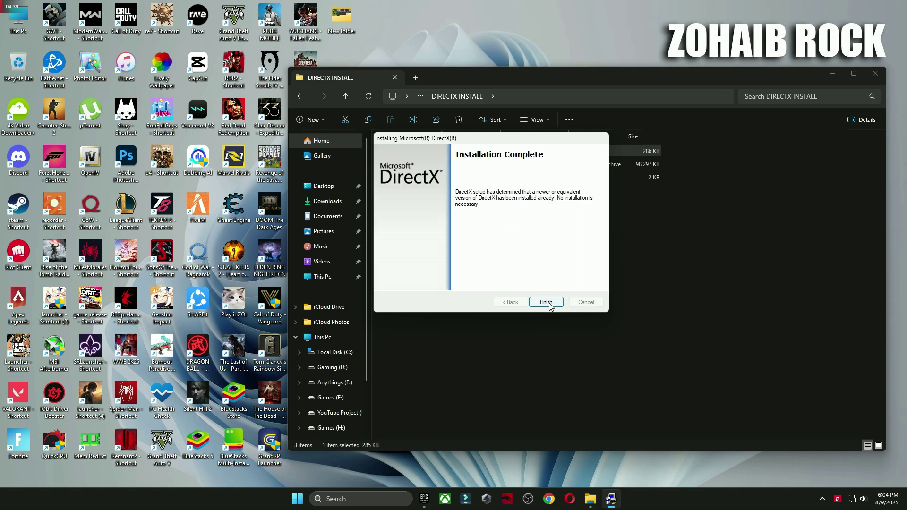
{"action": "left_click", "coordinate": [546, 302]}
- Launch the dxdiag shortcut, examine the system and display information in the DirectX Diagnostic Tool, and exit it
{"action": "left_click", "coordinate": [401, 178]}
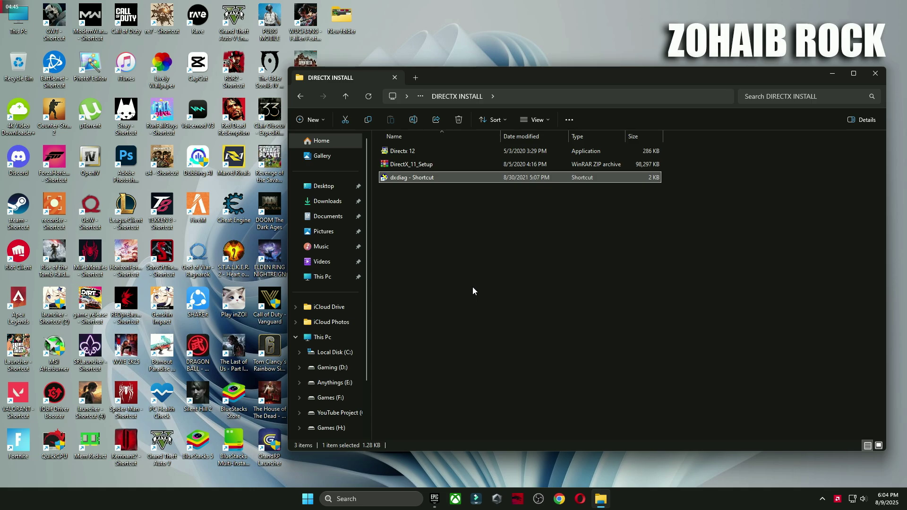
{"action": "key", "text": "Return"}
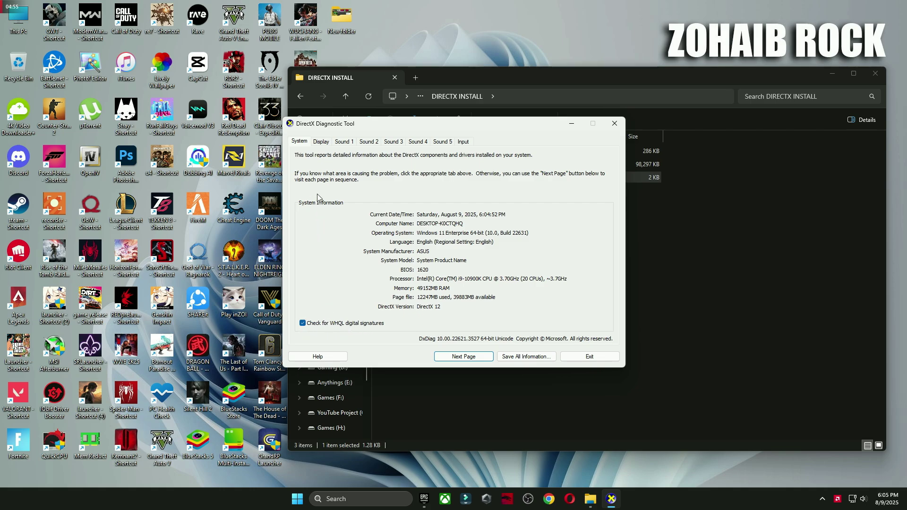
{"action": "left_click", "coordinate": [322, 142]}
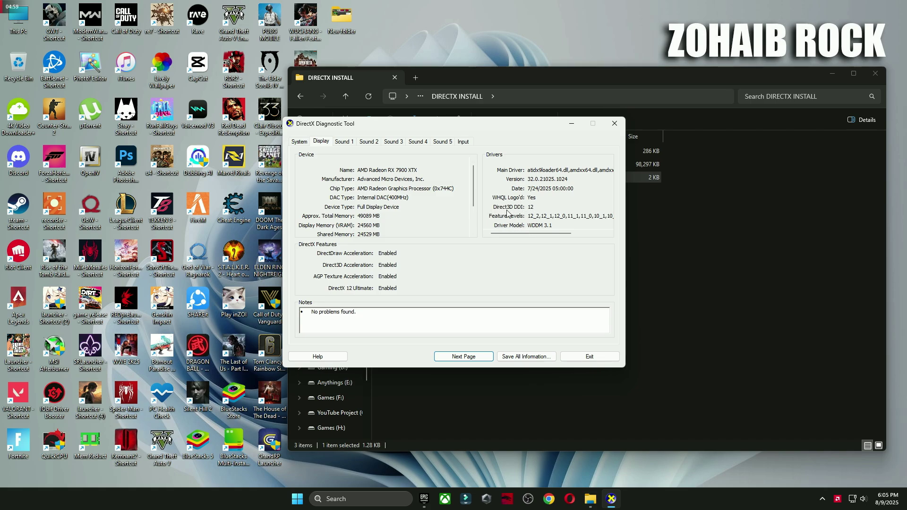
{"action": "left_click", "coordinate": [586, 357]}
- Return to the pack folder, open the Microsoft Runtime c++ SOFTWARE INSTALL folder, and run the install_all batch file
{"action": "left_click", "coordinate": [300, 96]}
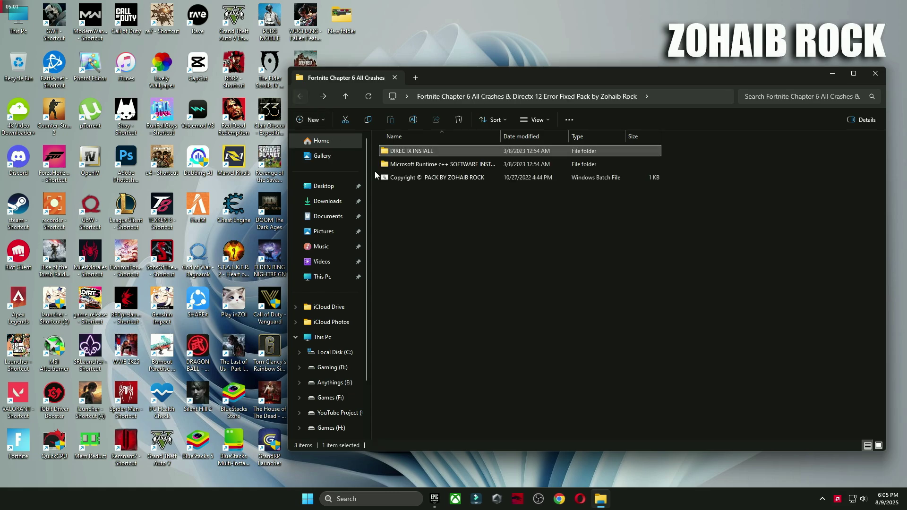
{"action": "left_click", "coordinate": [413, 166]}
{"action": "double_click", "coordinate": [413, 166]}
{"action": "left_click", "coordinate": [394, 151]}
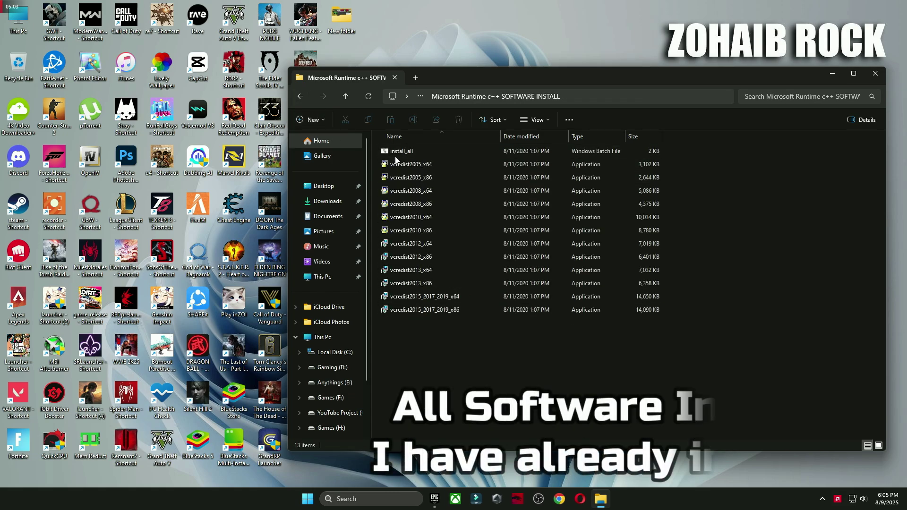
{"action": "double_click", "coordinate": [394, 151]}
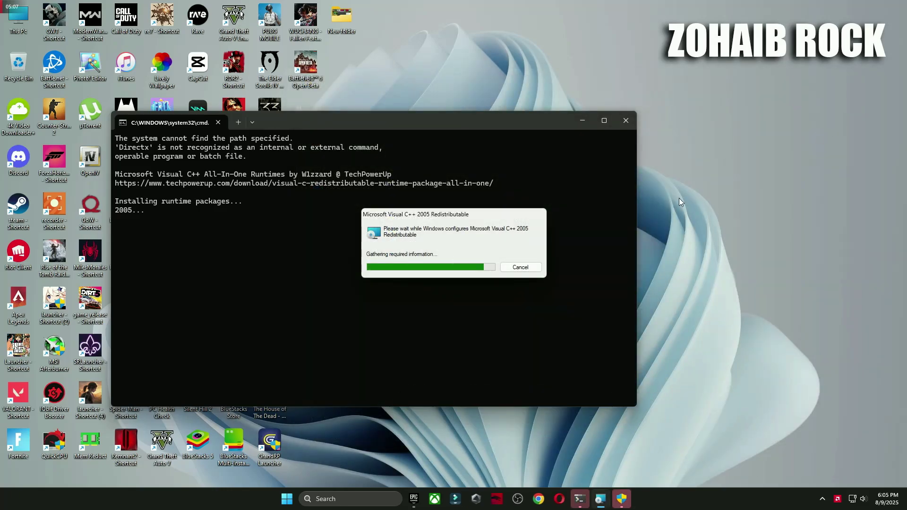
- Allow each Microsoft Visual C++ redistributable installer to make changes until all runtime packages are installed
{"action": "left_click", "coordinate": [621, 499]}
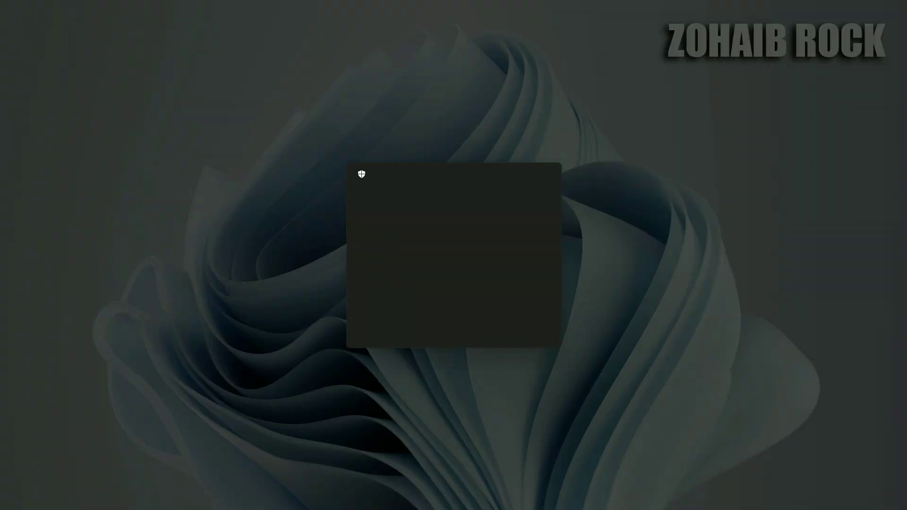
{"action": "left_click", "coordinate": [444, 332]}
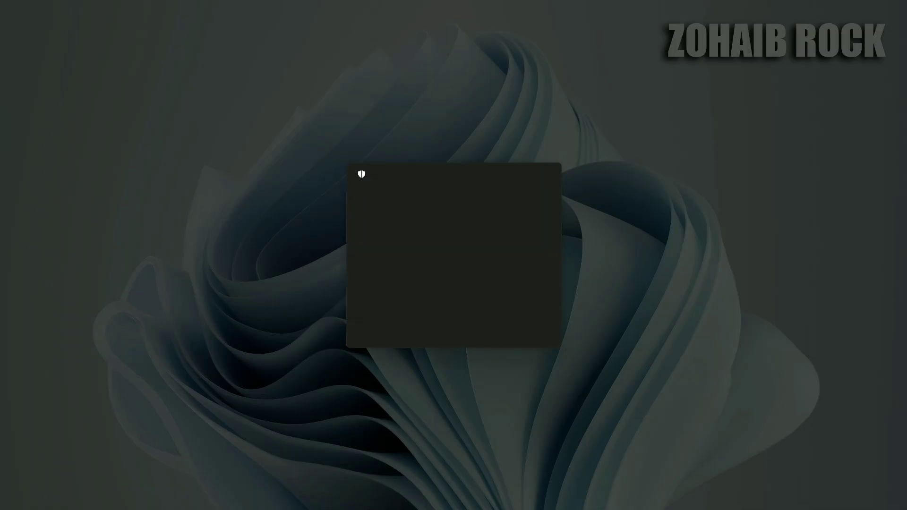
{"action": "left_click", "coordinate": [430, 324]}
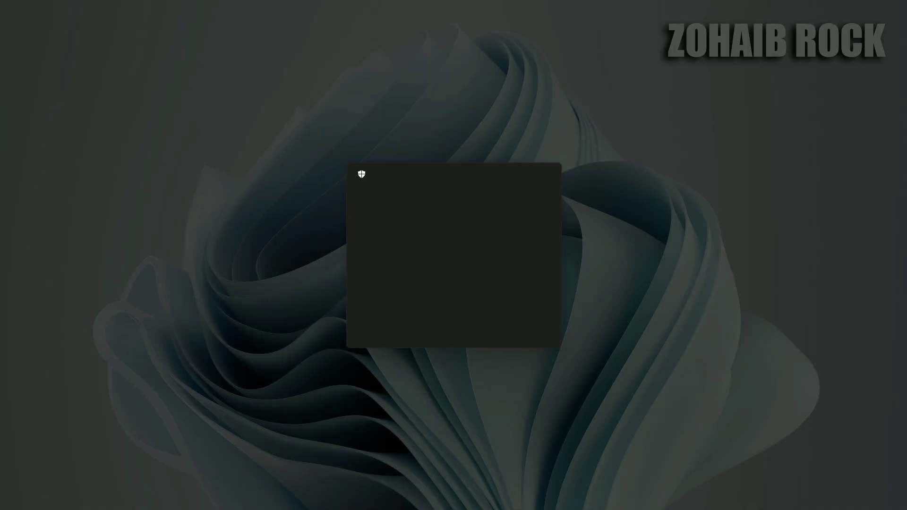
{"action": "left_click", "coordinate": [429, 333]}
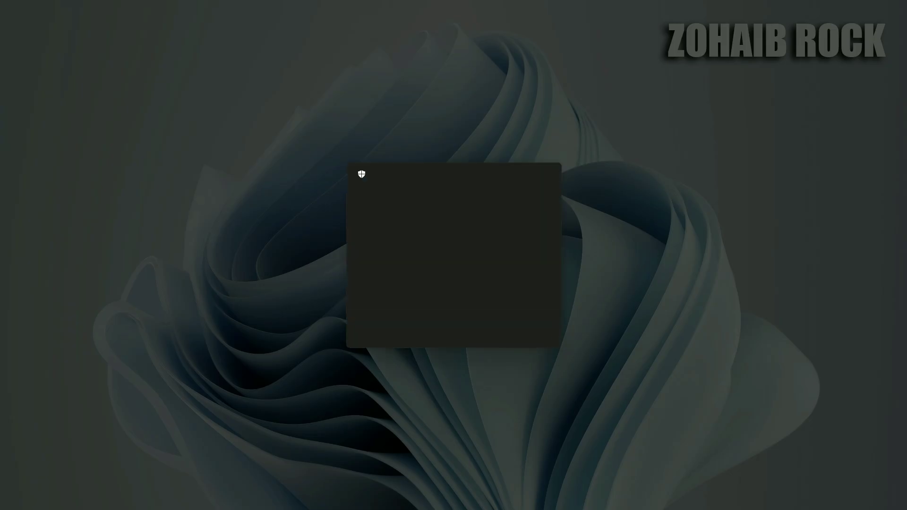
{"action": "left_click", "coordinate": [429, 331]}
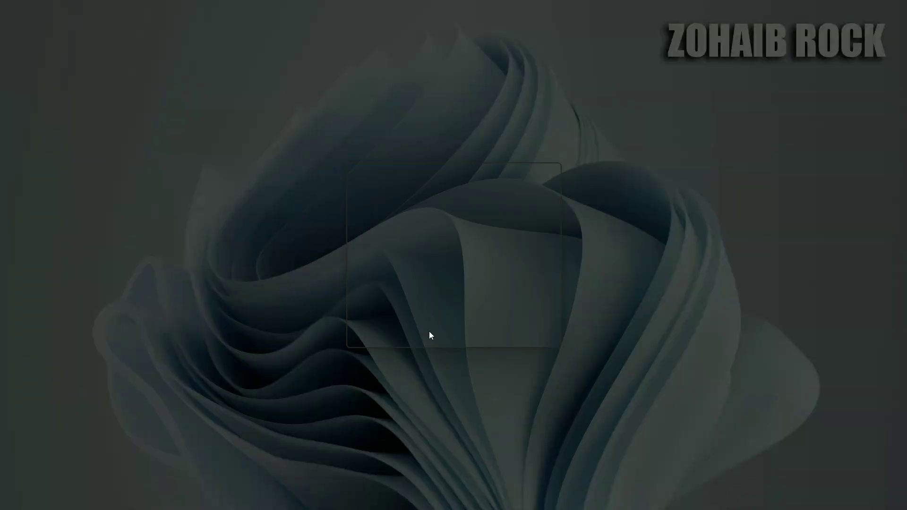
{"action": "left_click", "coordinate": [429, 331]}
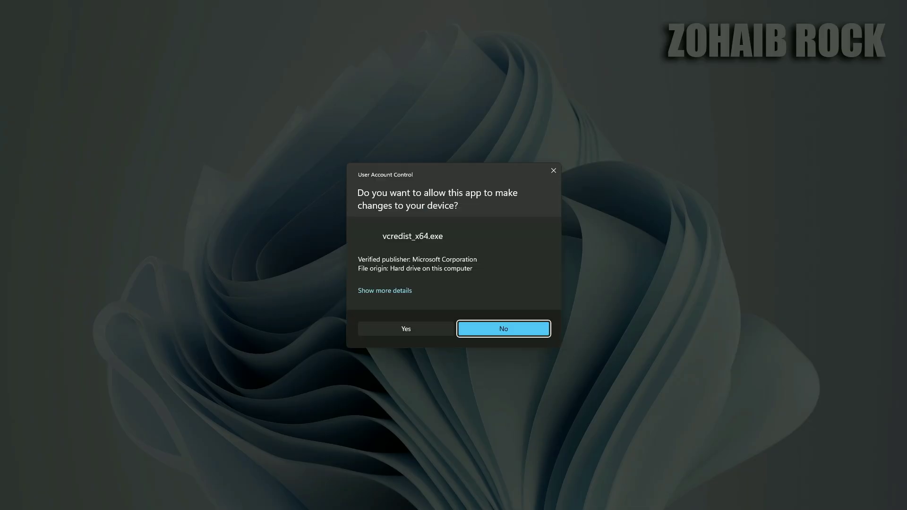
{"action": "left_click", "coordinate": [429, 330]}
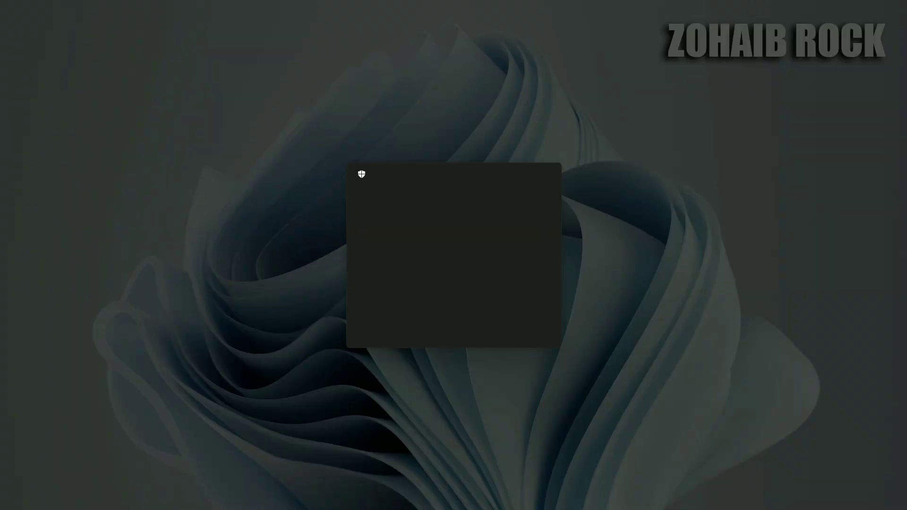
{"action": "left_click", "coordinate": [429, 326]}
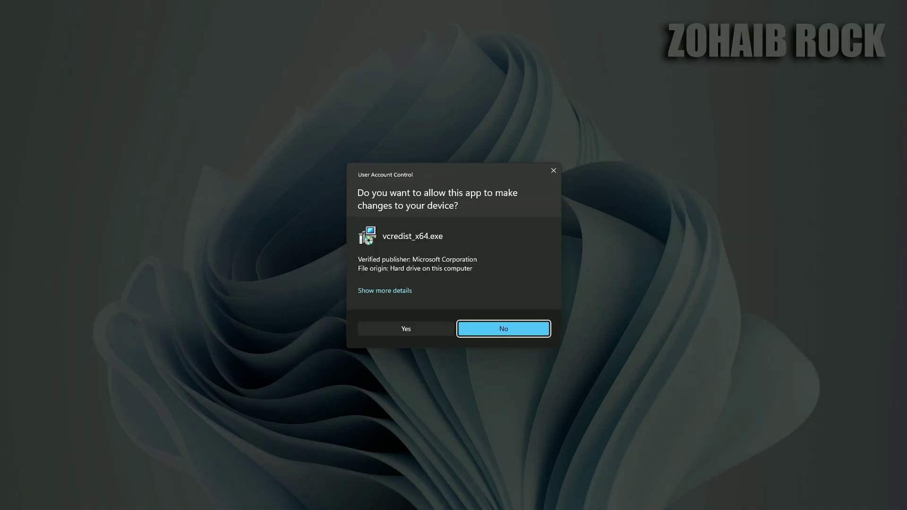
{"action": "left_click", "coordinate": [429, 326]}
{"action": "left_click", "coordinate": [429, 327]}
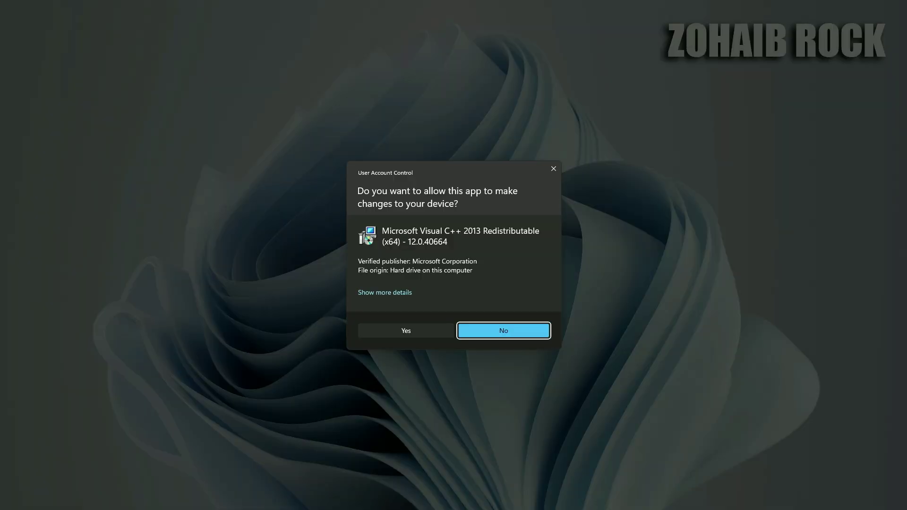
{"action": "left_click", "coordinate": [428, 326]}
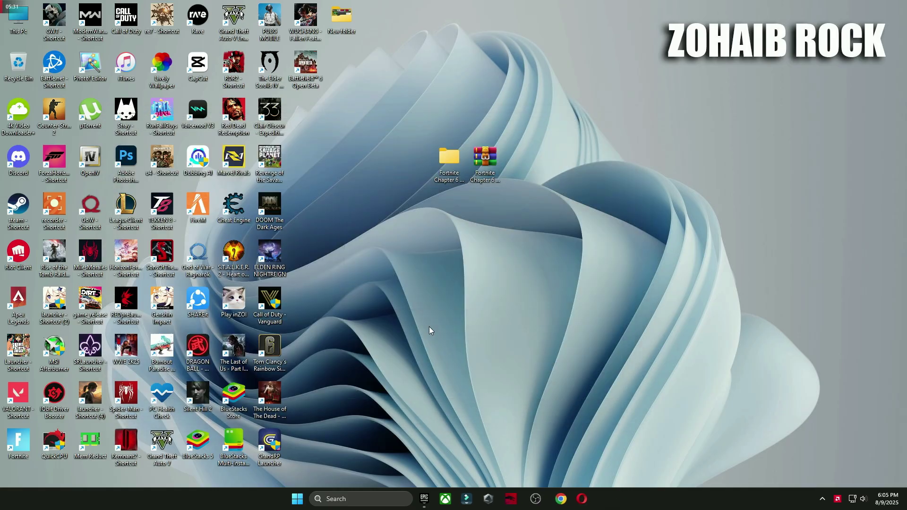
- Switch to the Epic Games Launcher library and verify Fortnite's game files from its management options
{"action": "left_click", "coordinate": [445, 499]}
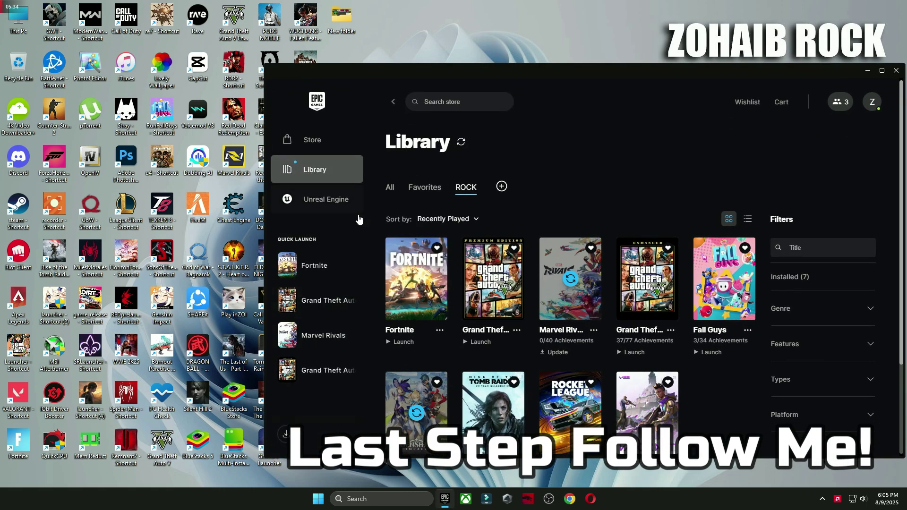
{"action": "left_click", "coordinate": [440, 329]}
{"action": "left_click", "coordinate": [460, 237]}
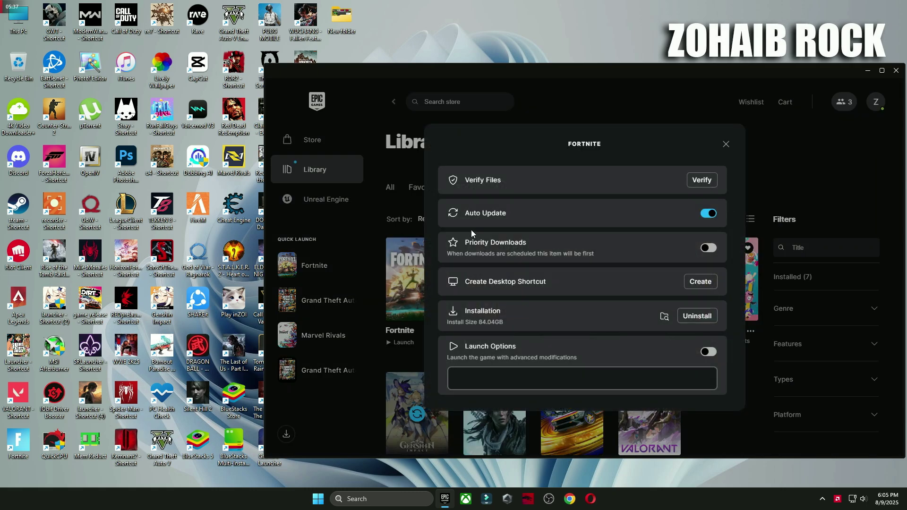
{"action": "left_click", "coordinate": [702, 180]}
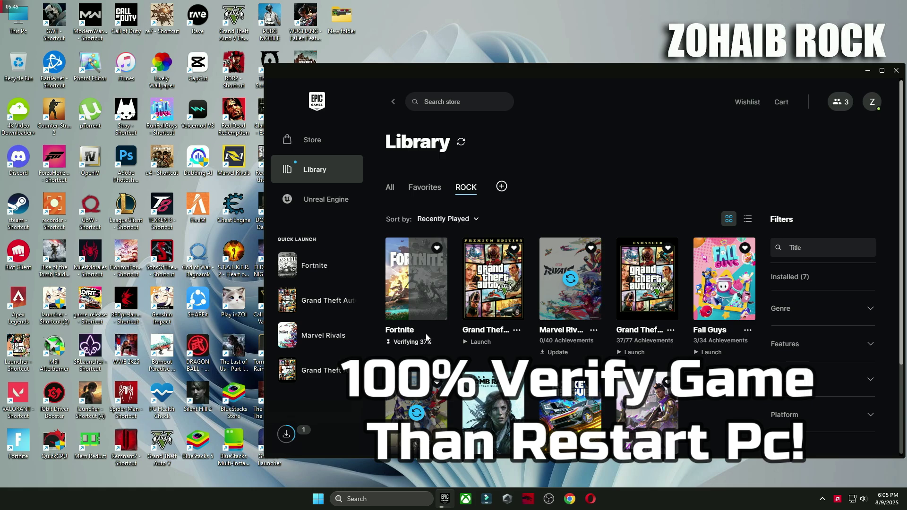
- Restart the PC
{"action": "key", "text": "super"}
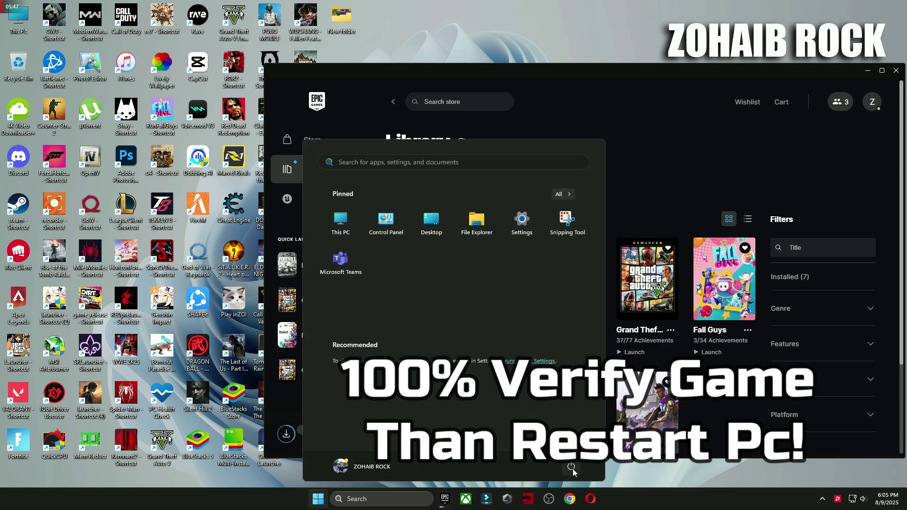
{"action": "left_click", "coordinate": [571, 467]}
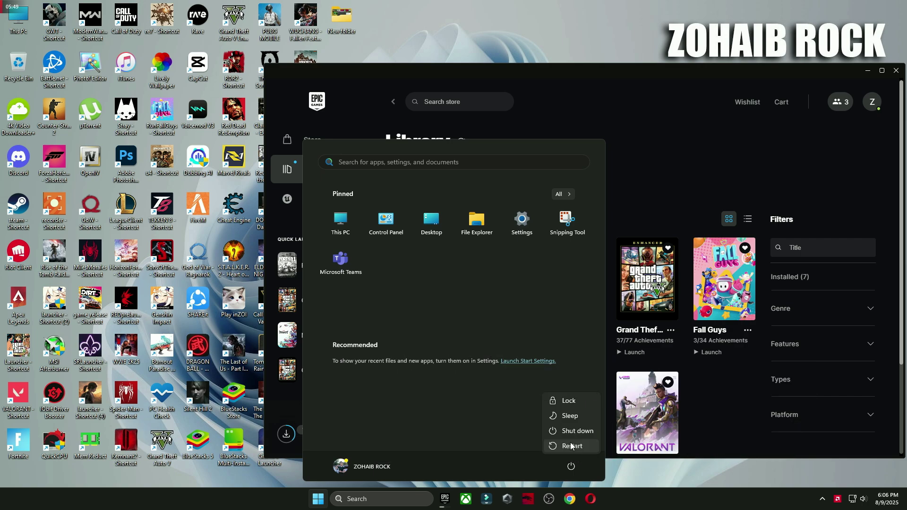